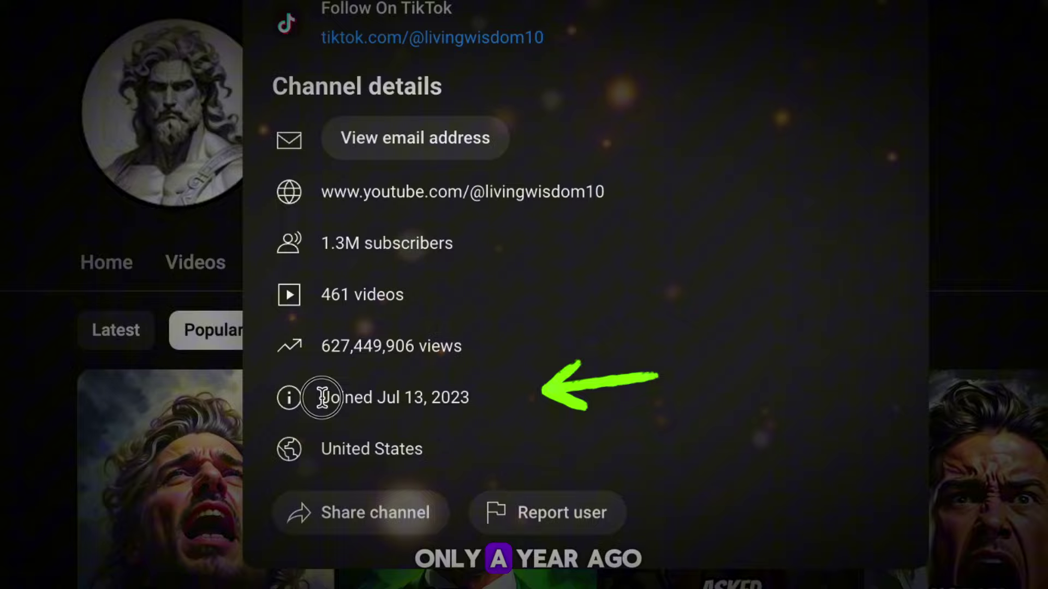
- Highlight the channel's join date and view count, then select the whole Kiran story paragraph
left_click_drag(322, 397, 501, 389)
left_click(346, 330)
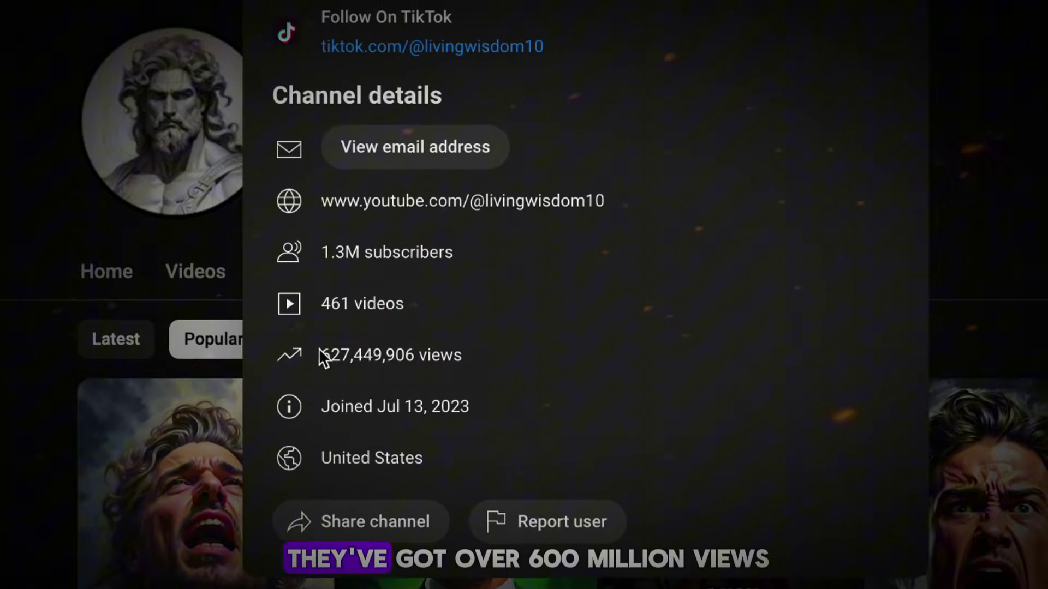
mouse_move(321, 355)
left_mouse_down()
mouse_move(501, 345)
mouse_move(505, 369)
left_mouse_up()
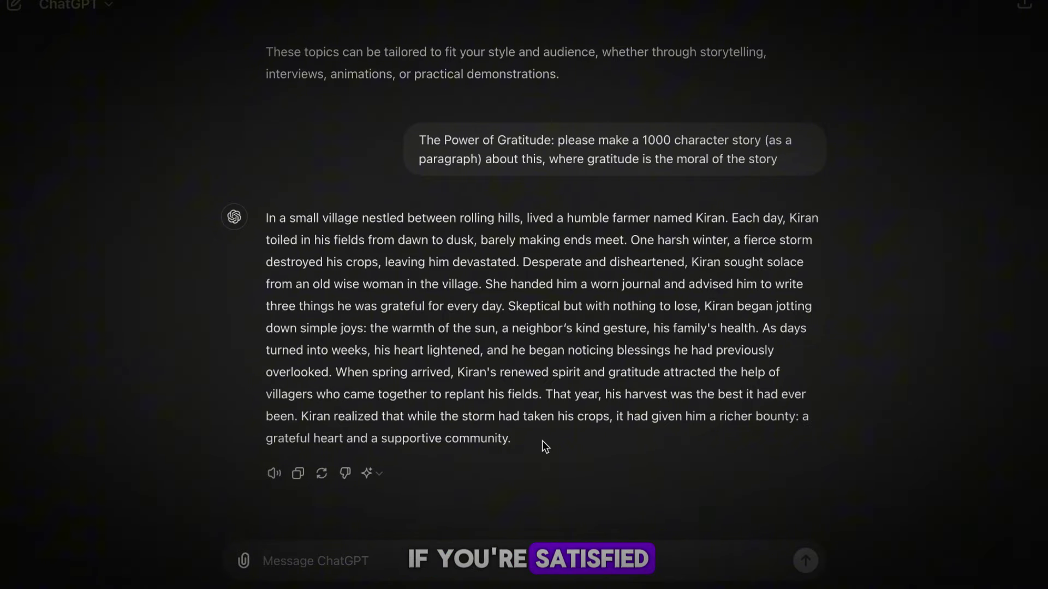
left_click_drag(542, 441, 249, 218)
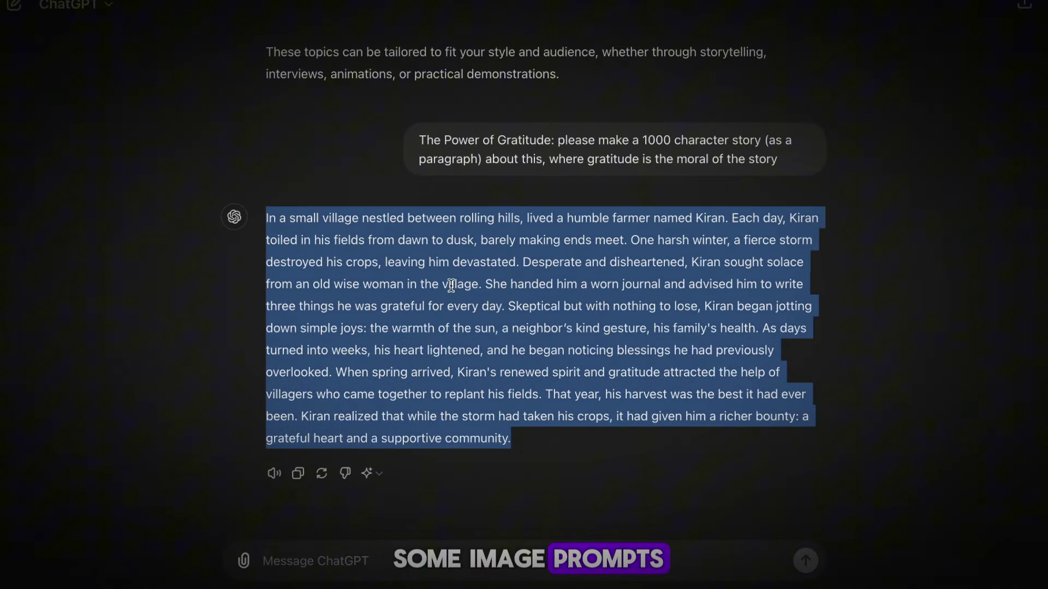
- Ask ChatGPT to split the story into 20 parts with two Leonardo.ai image prompts each
left_click(317, 561)
type("please break this video into small parts, about 20 in total. now please pro")
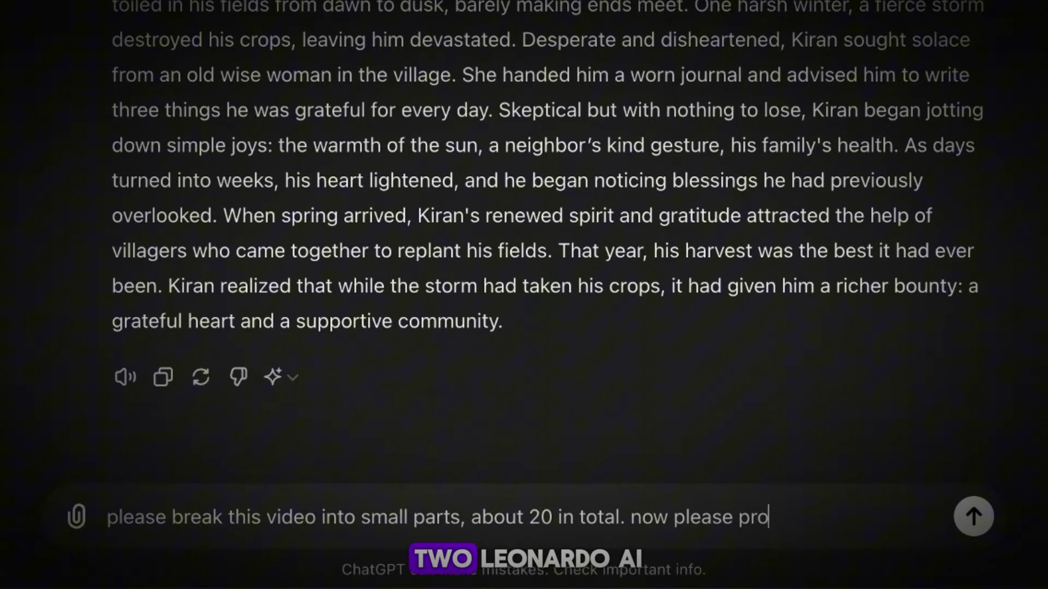
type(".ai image prom")
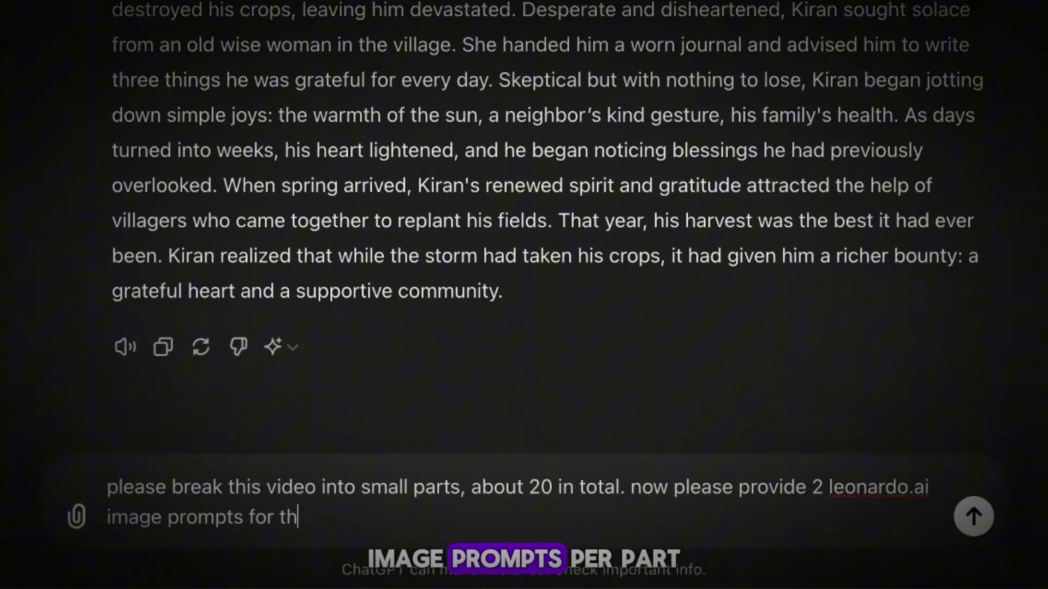
type("pts for each section")
key("Return")
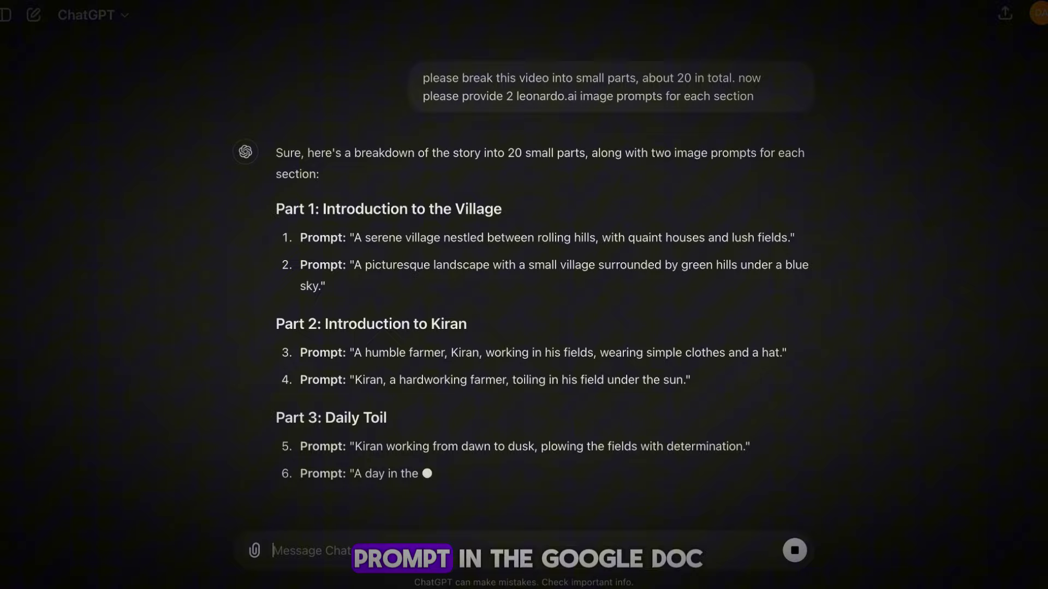
scroll(488, 373, "down", 10)
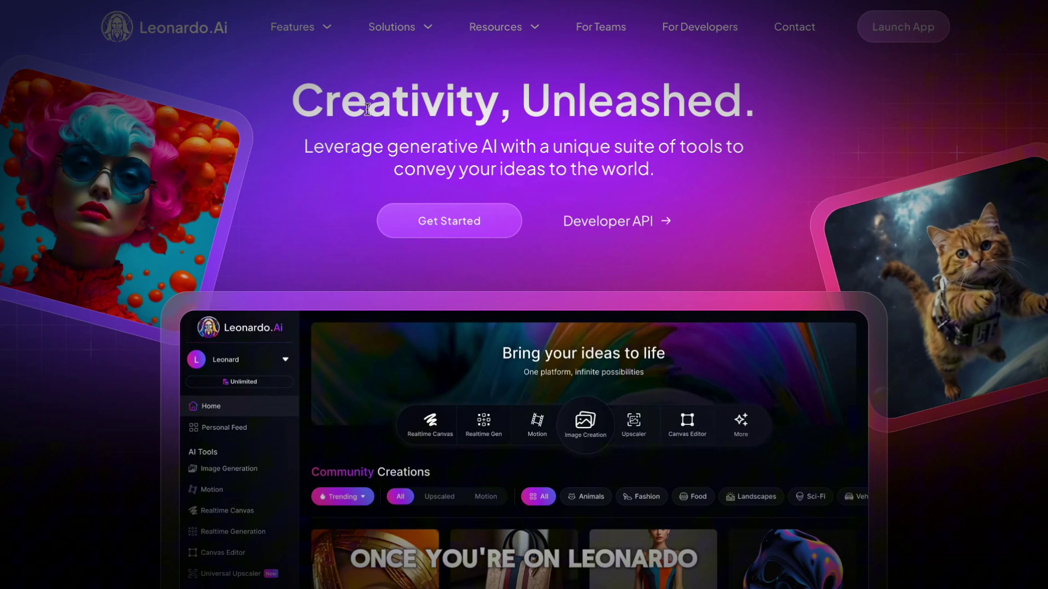
- Highlight the Leonardo.Ai homepage headline, then go to the Image Creation tool
left_click_drag(302, 98, 653, 170)
left_click(768, 177)
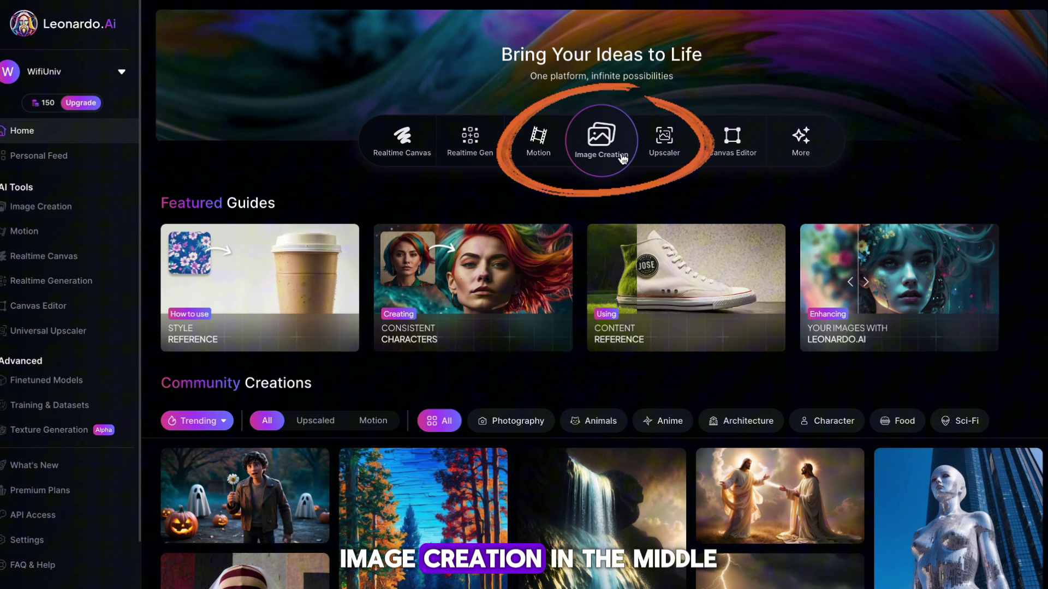
left_click(605, 143)
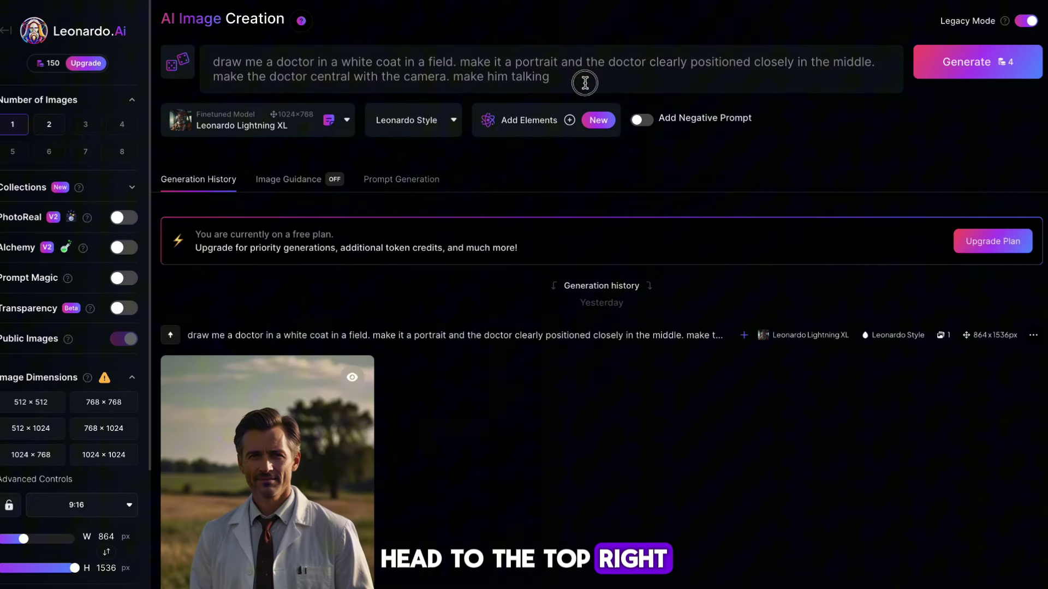
- Delete the old doctor prompt from the prompt box
triple_click(575, 74)
key("BackSpace")
left_click(573, 141)
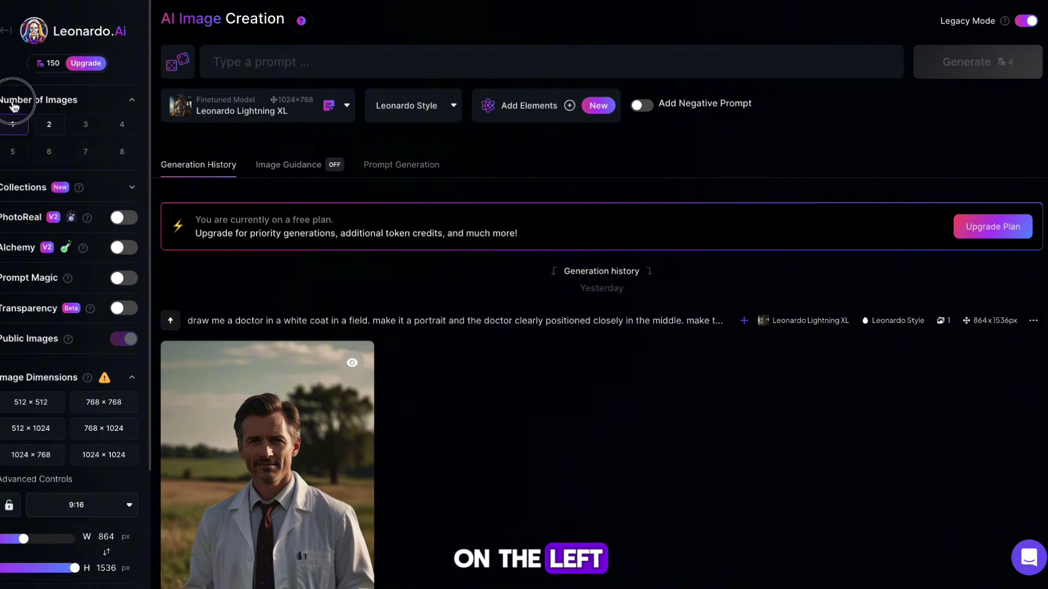
- Set Number of Images to 1 and keep the 9:16 aspect ratio
left_click(70, 99)
left_click(70, 100)
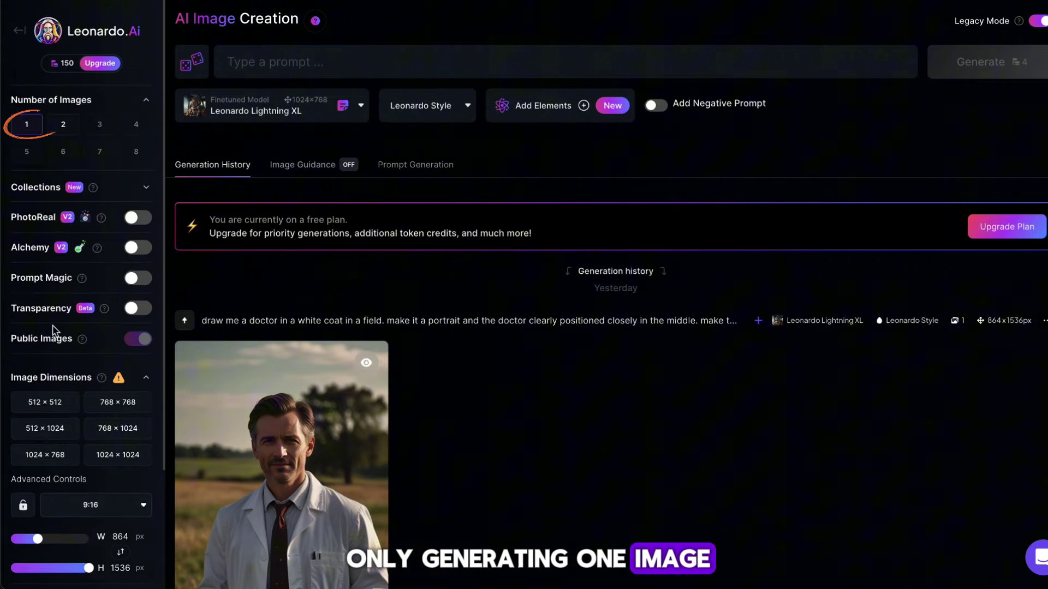
scroll(53, 330, "down", 3)
left_click(72, 355)
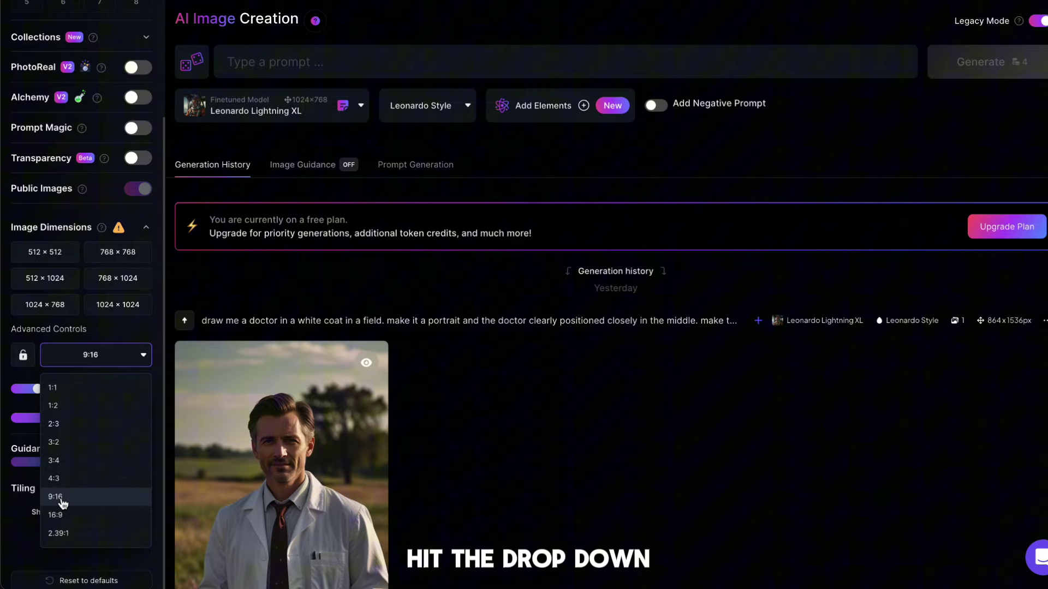
left_click(63, 501)
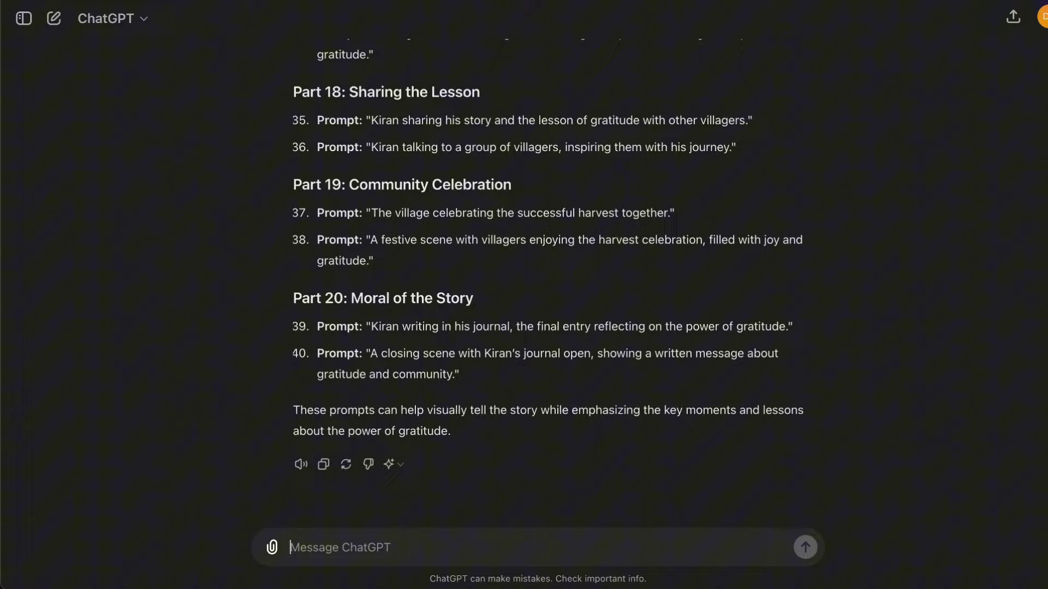
- Paste the serene village prompt from ChatGPT and generate the image
scroll(529, 203, "up", 15)
scroll(529, 203, "down", 10)
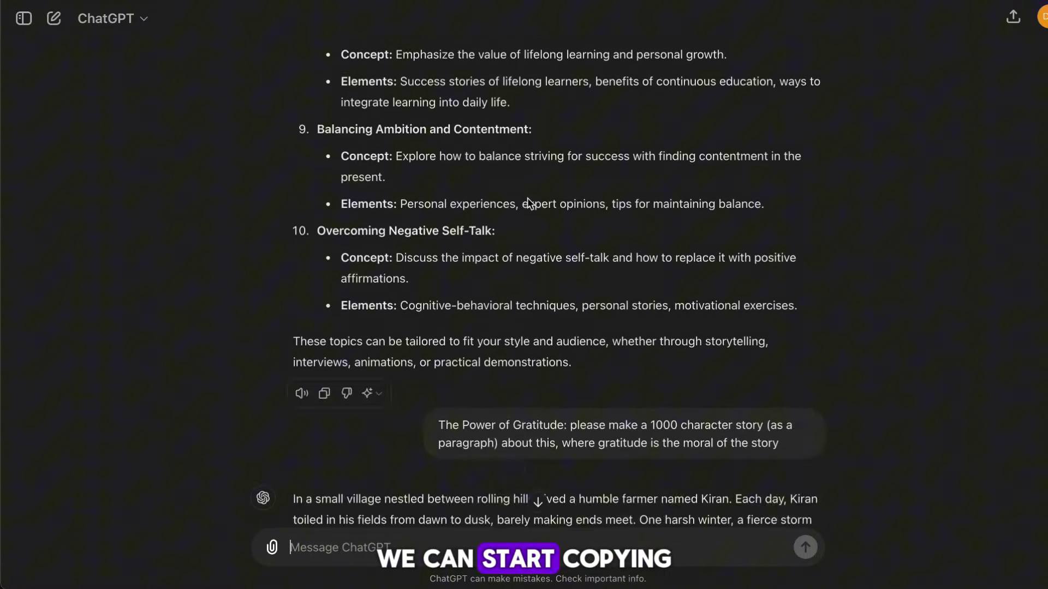
left_click_drag(371, 183, 774, 188)
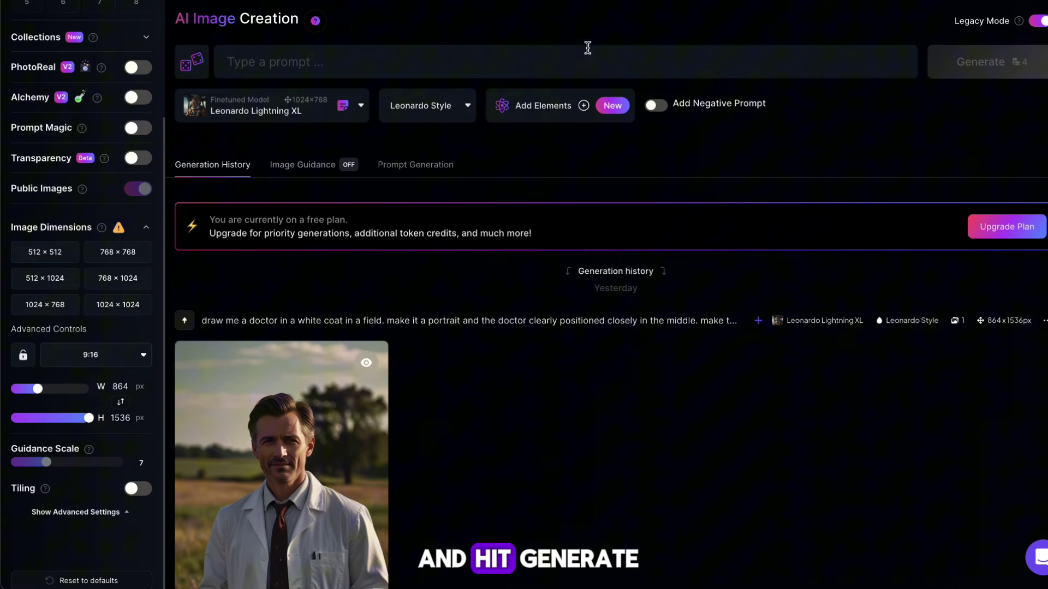
left_click(587, 48)
type("A serene village nestled between rolling hills, with quaint houses and lush fields.")
left_click(969, 69)
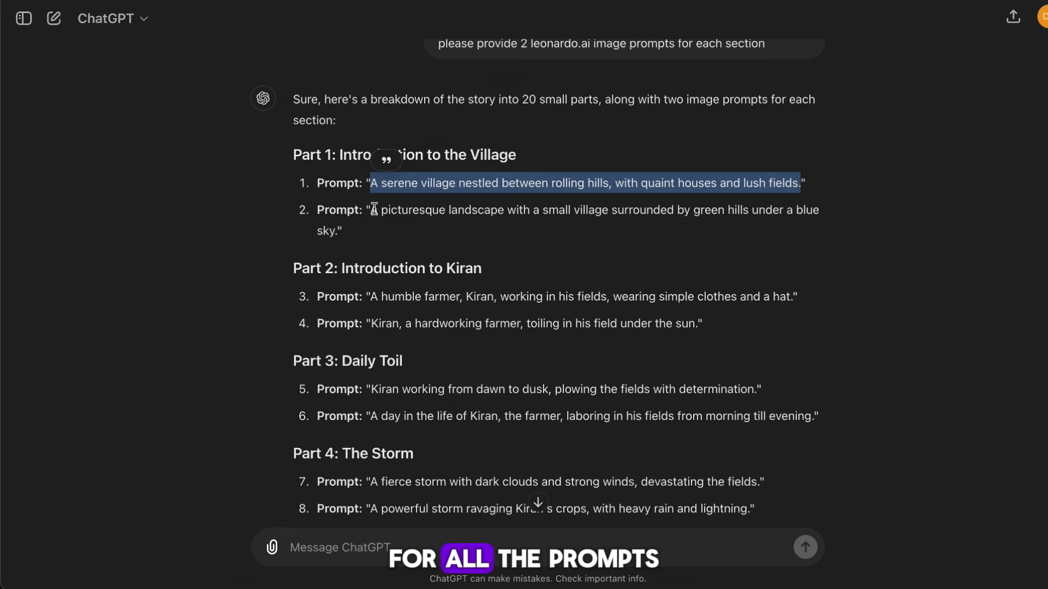
- Replace the village prompt with the picturesque landscape prompt
left_click_drag(374, 209, 322, 256)
key("ctrl+c")
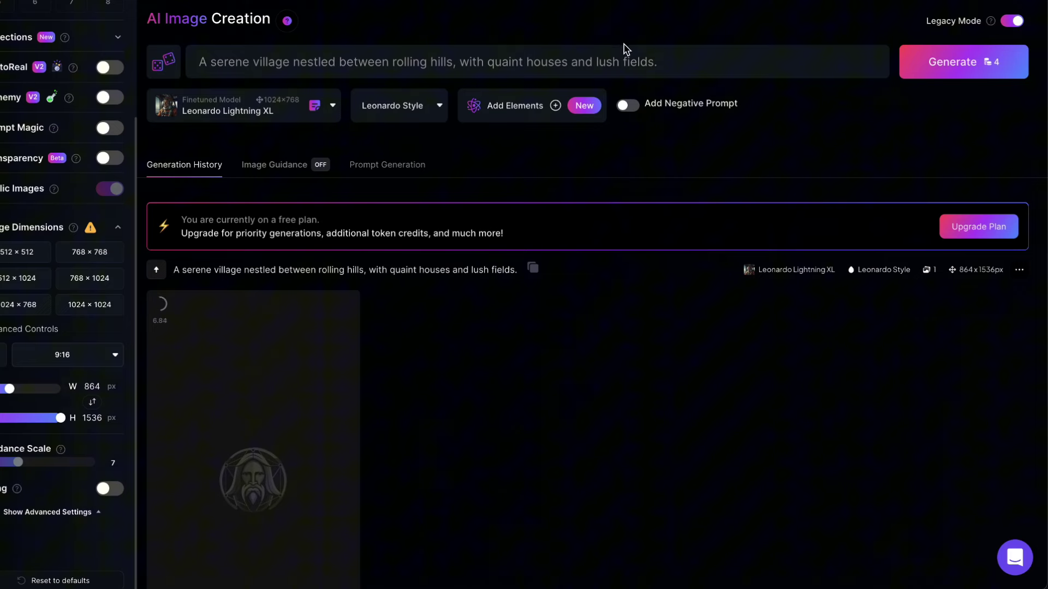
left_click_drag(674, 63, 177, 65)
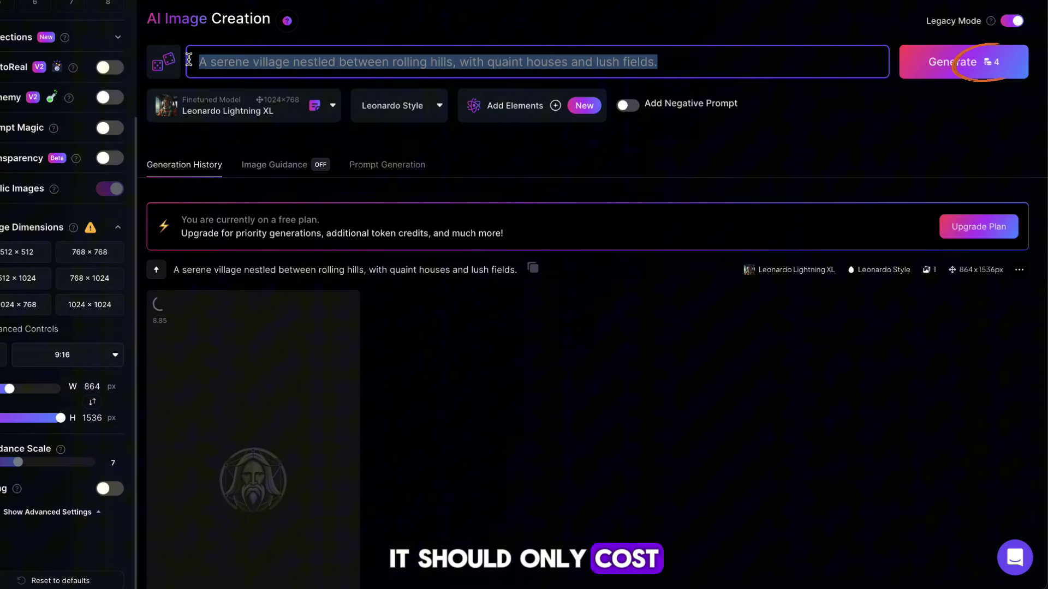
key("ctrl+v")
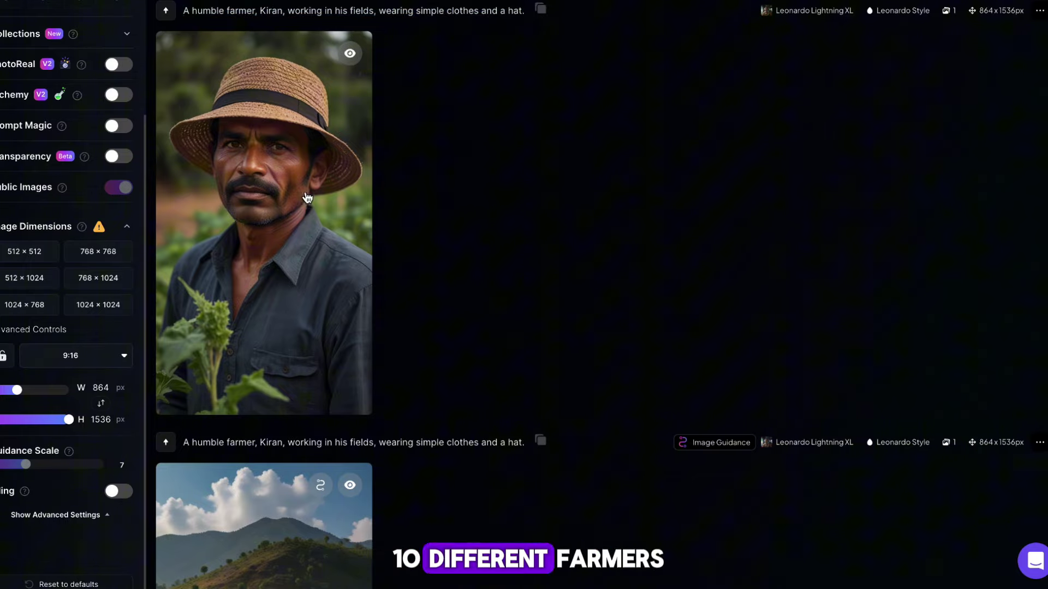
- Use the hat-wearing farmer image as image guidance with type Style Reference
mouse_move(297, 204)
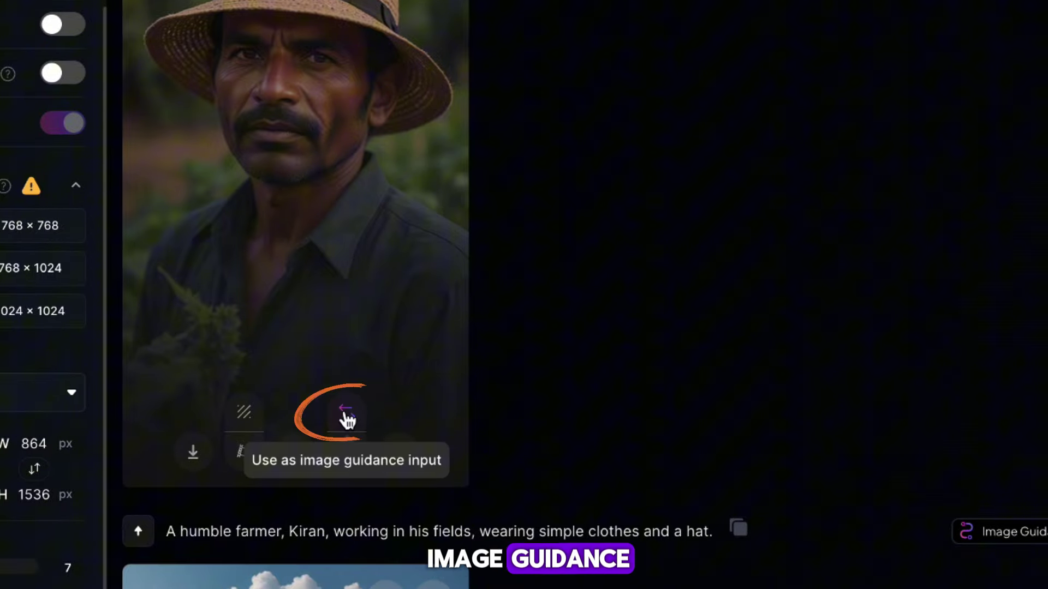
left_click(347, 418)
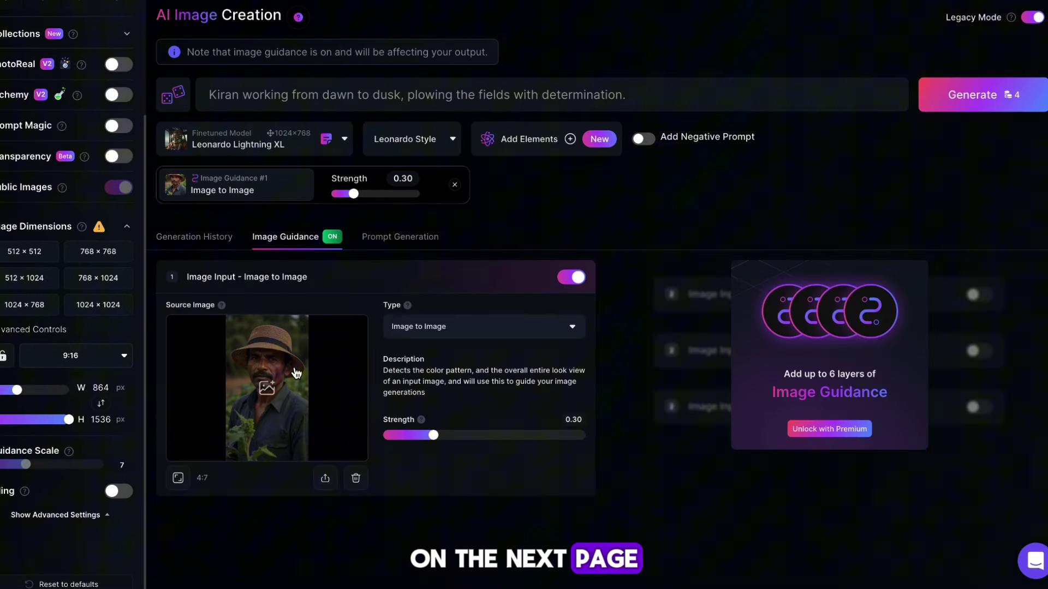
left_click(478, 327)
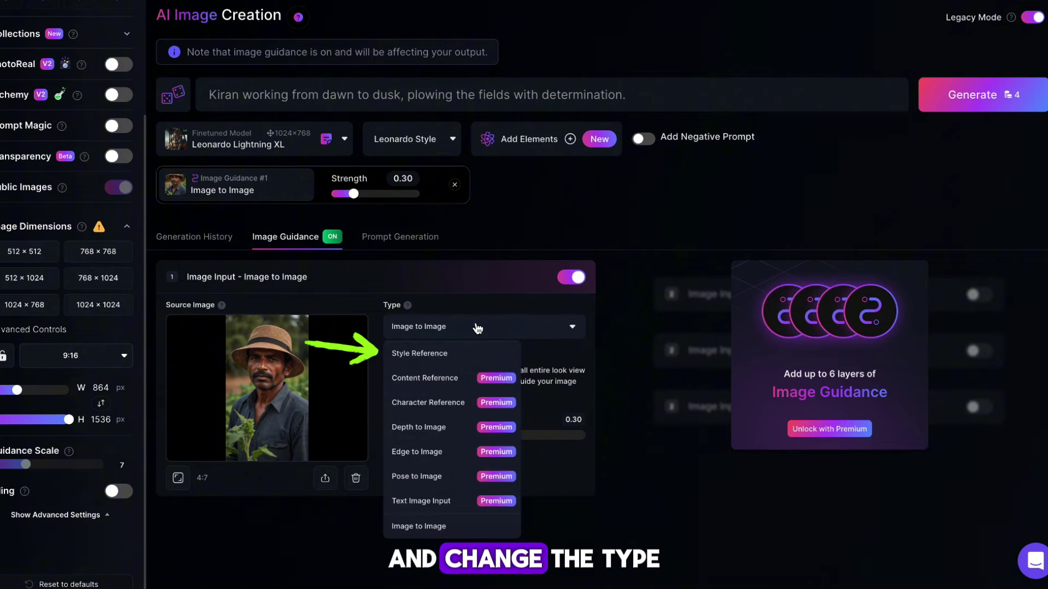
left_click(469, 353)
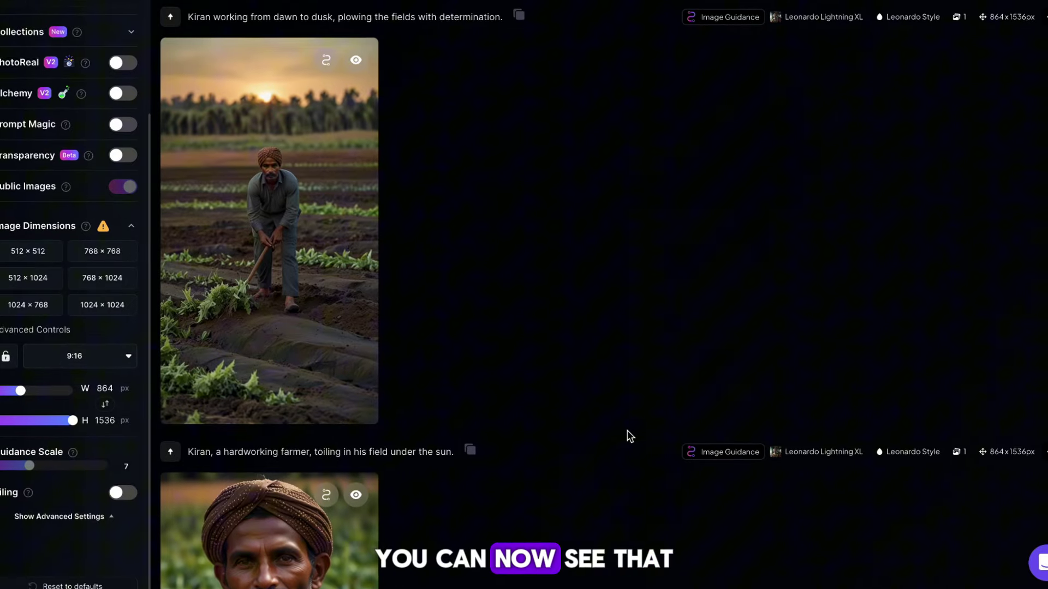
scroll(629, 436, "down", 8)
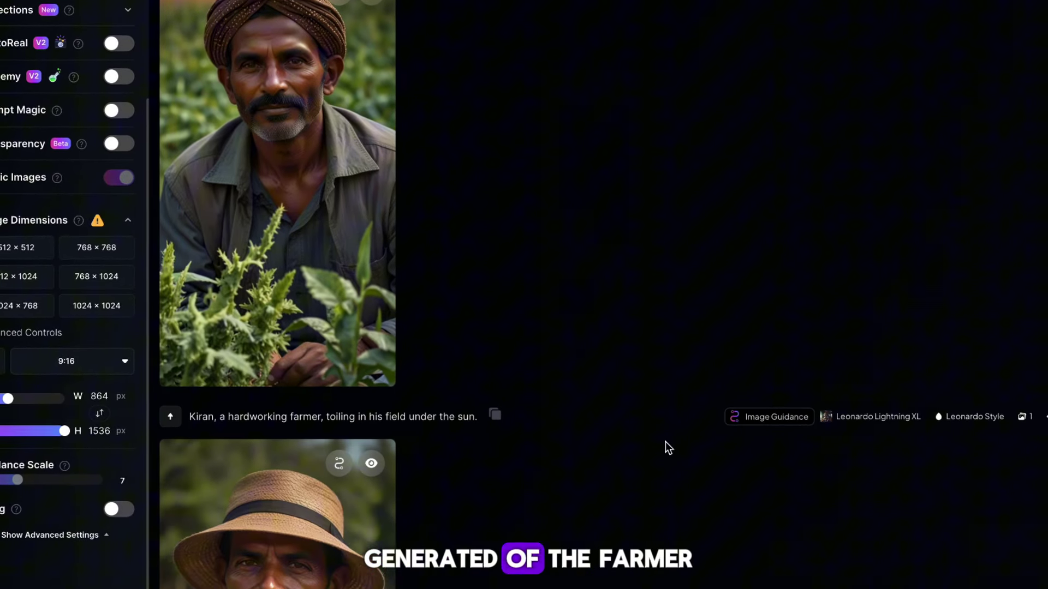
scroll(675, 444, "up", 8)
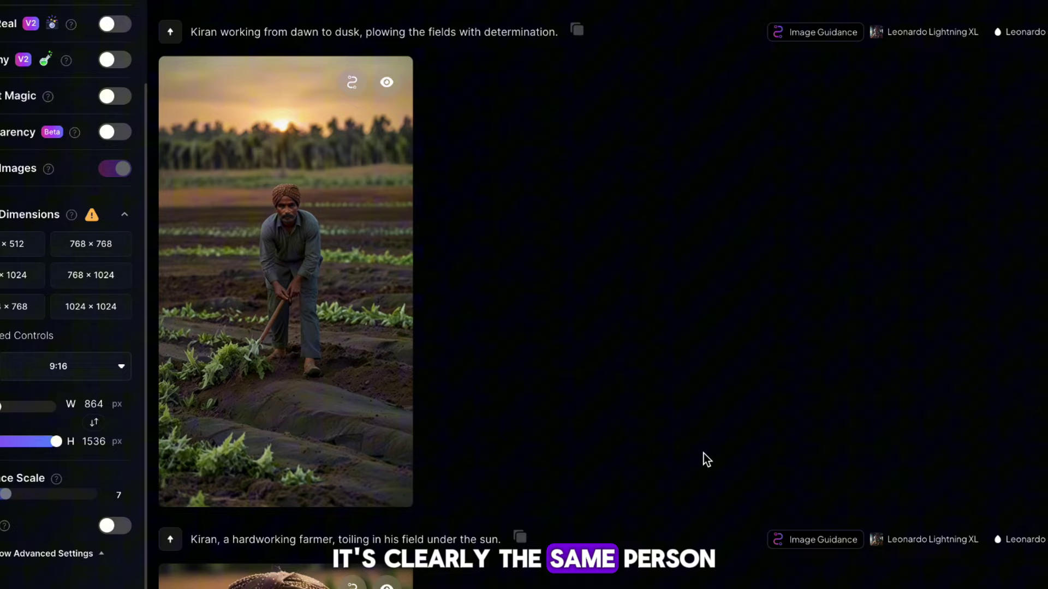
scroll(704, 454, "up", 8)
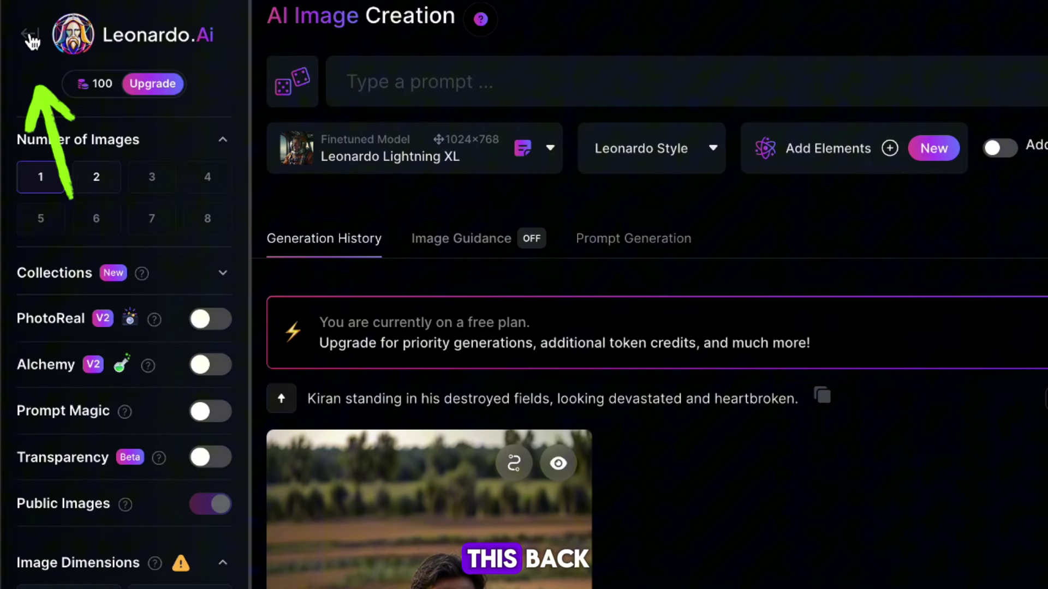
- From the home page, open 'A serene village nestled between rolling hills' in the Personal Feed
left_click(30, 36)
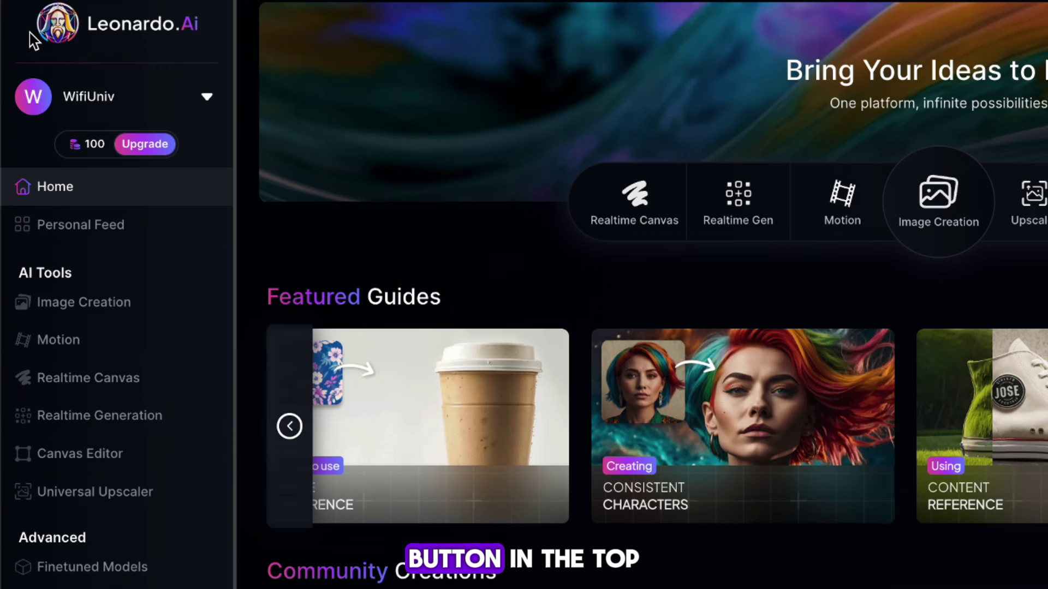
left_click(96, 228)
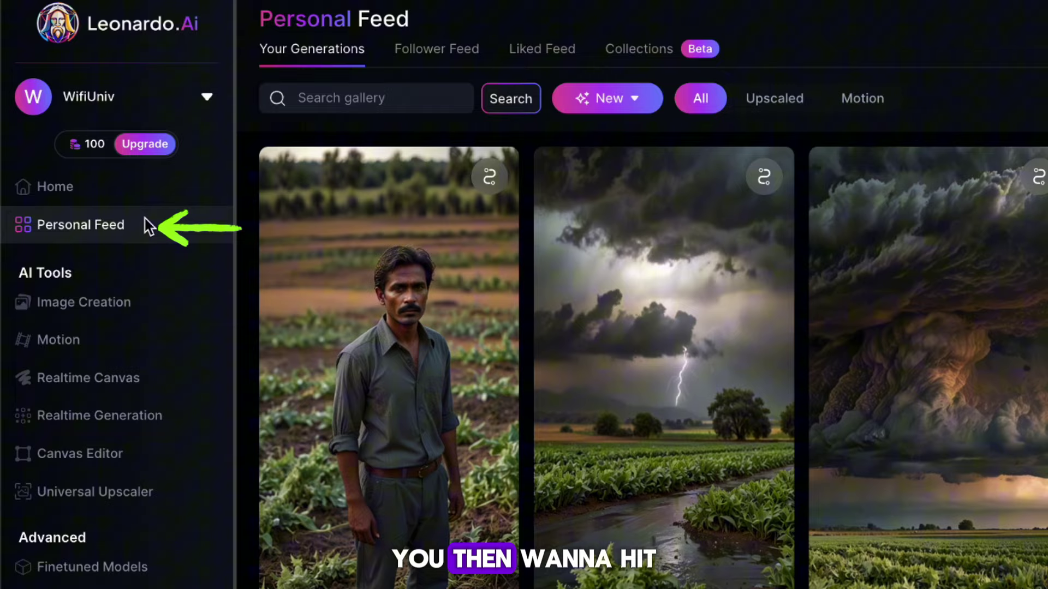
scroll(617, 317, "down", 2)
scroll(619, 319, "down", 2)
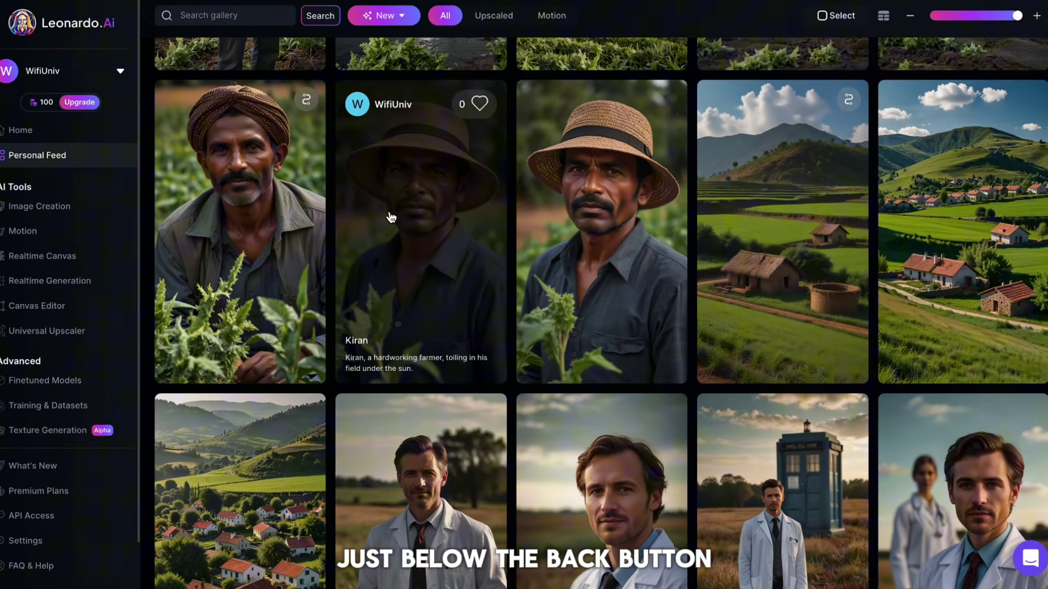
scroll(265, 456, "down", 3)
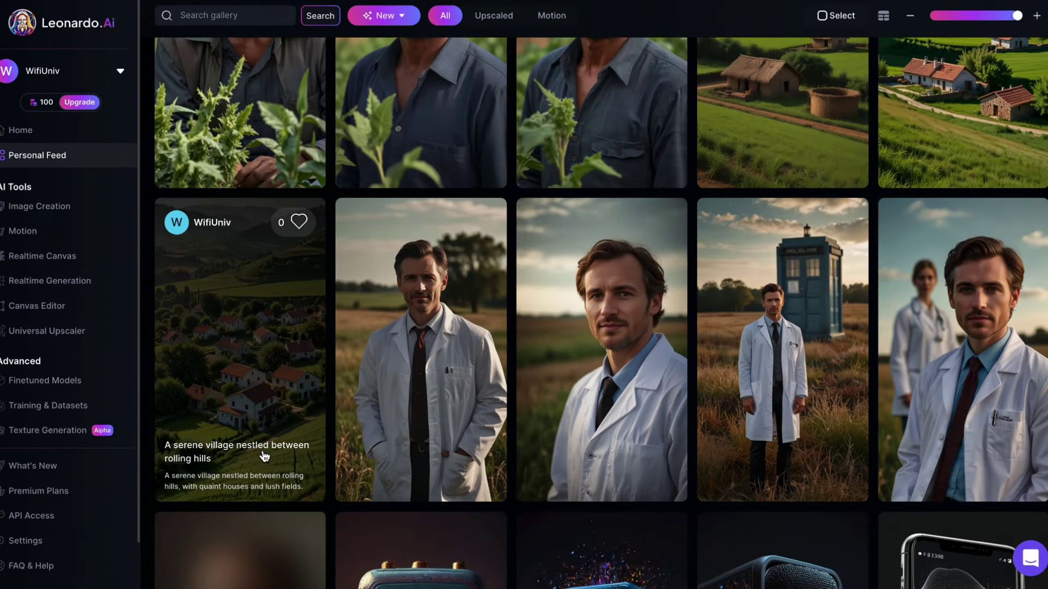
left_click(242, 360)
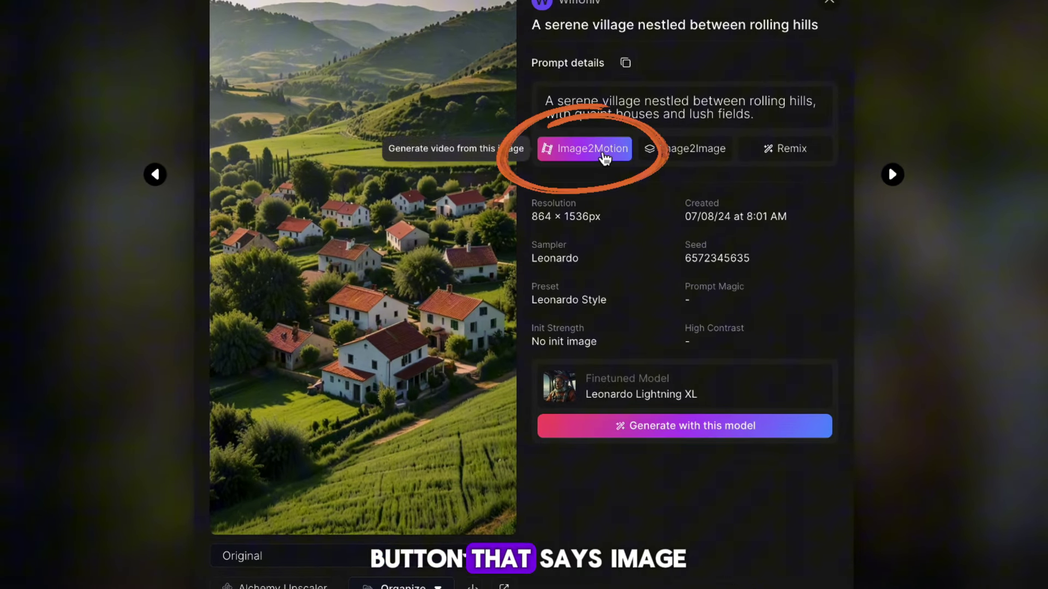
- Turn the village, humble farmer and Kiran images into Image2Motion videos
left_click(604, 158)
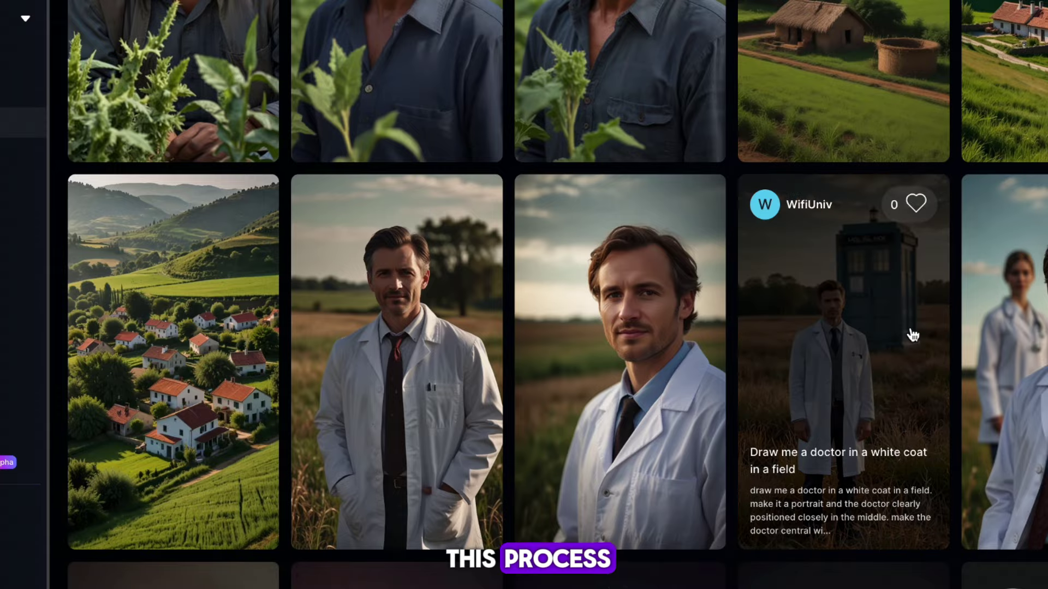
scroll(910, 334, "up", 9)
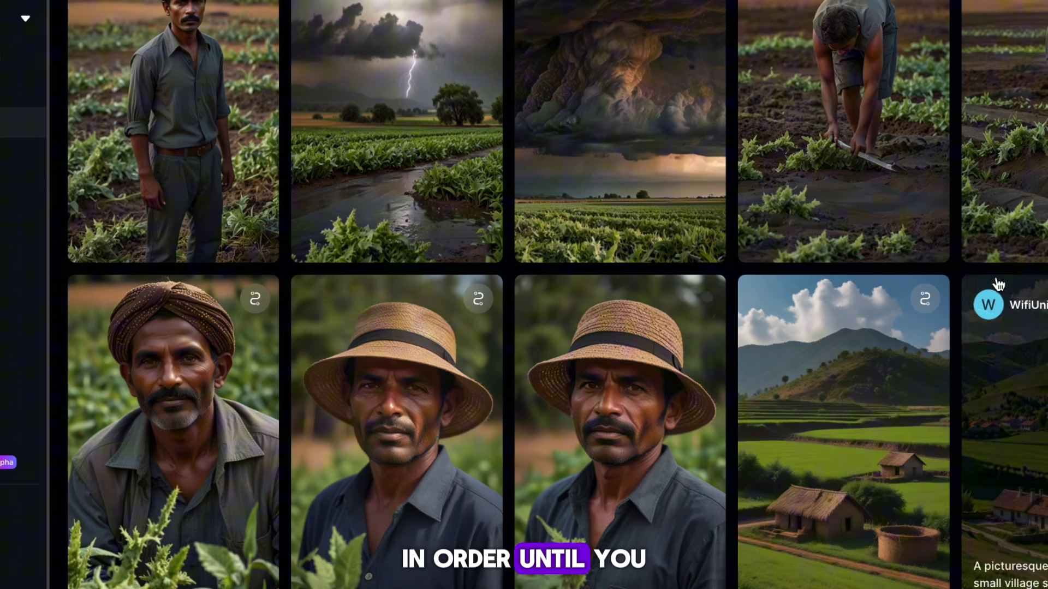
left_click(672, 428)
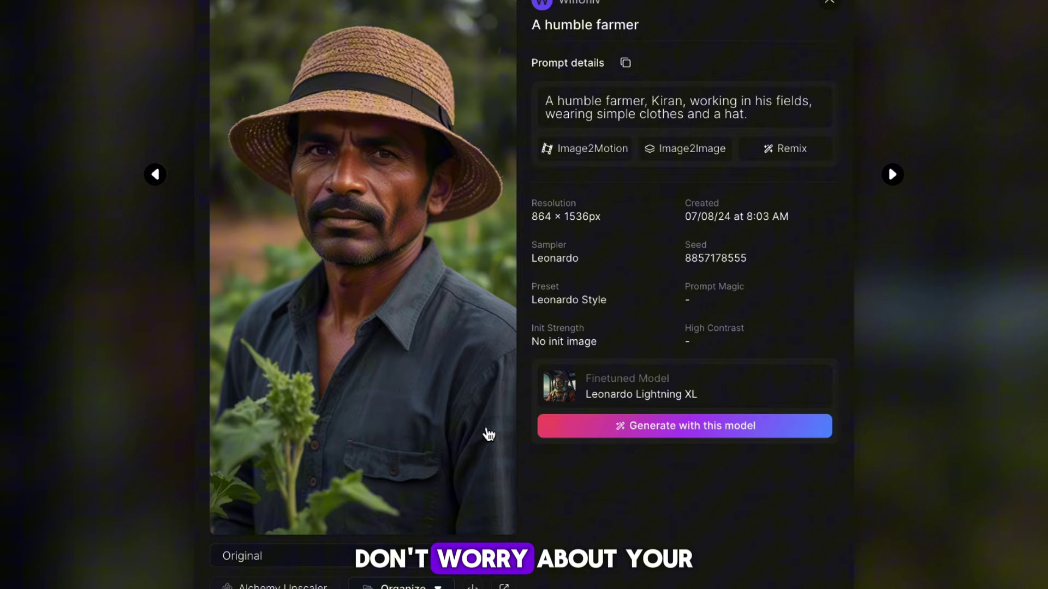
scroll(489, 435, "down", 3)
left_click(617, 36)
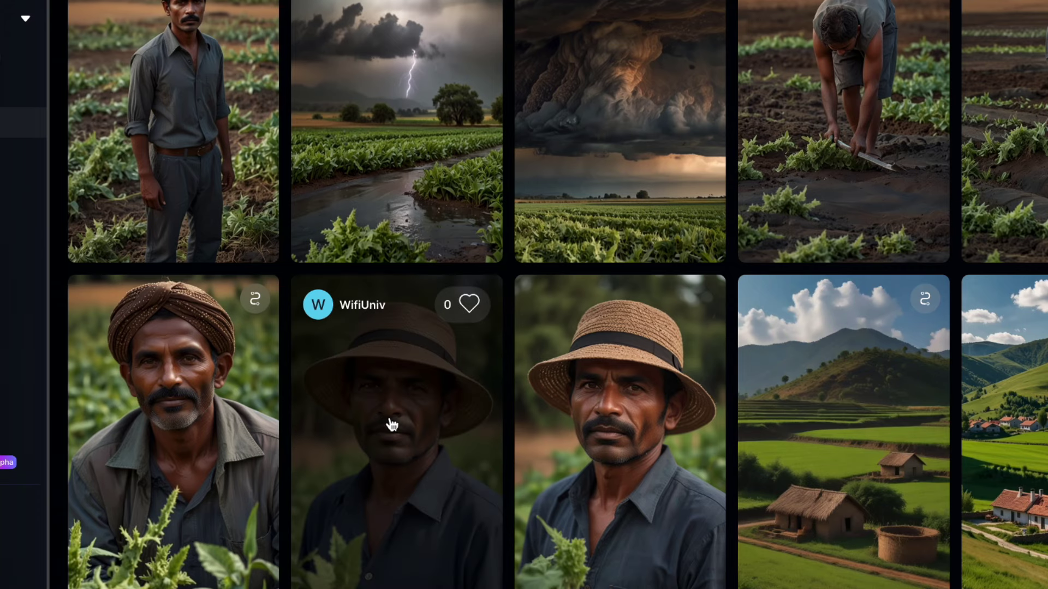
left_click(390, 426)
left_click(583, 154)
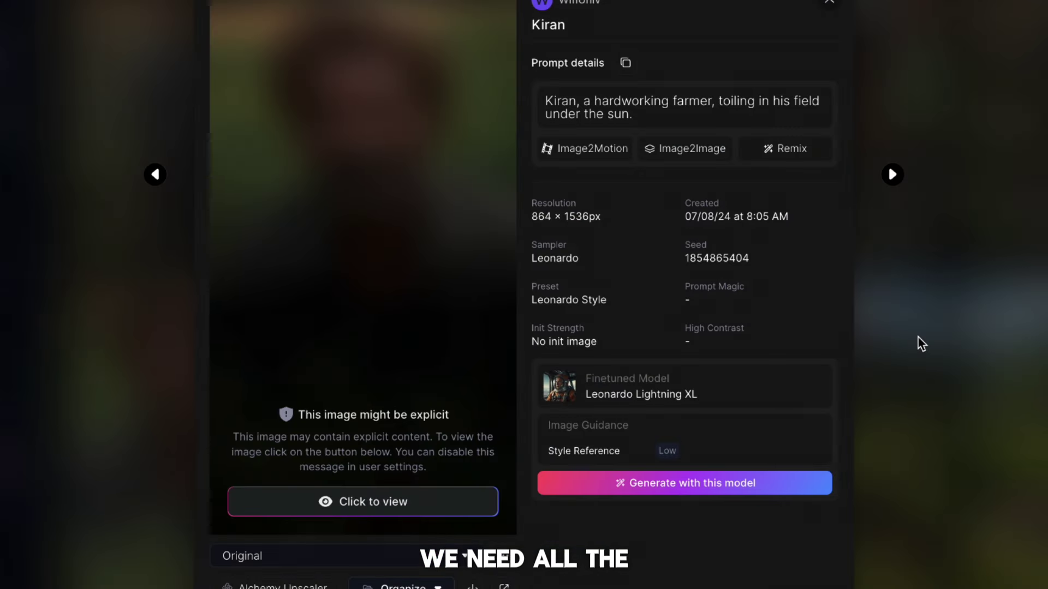
left_click(917, 337)
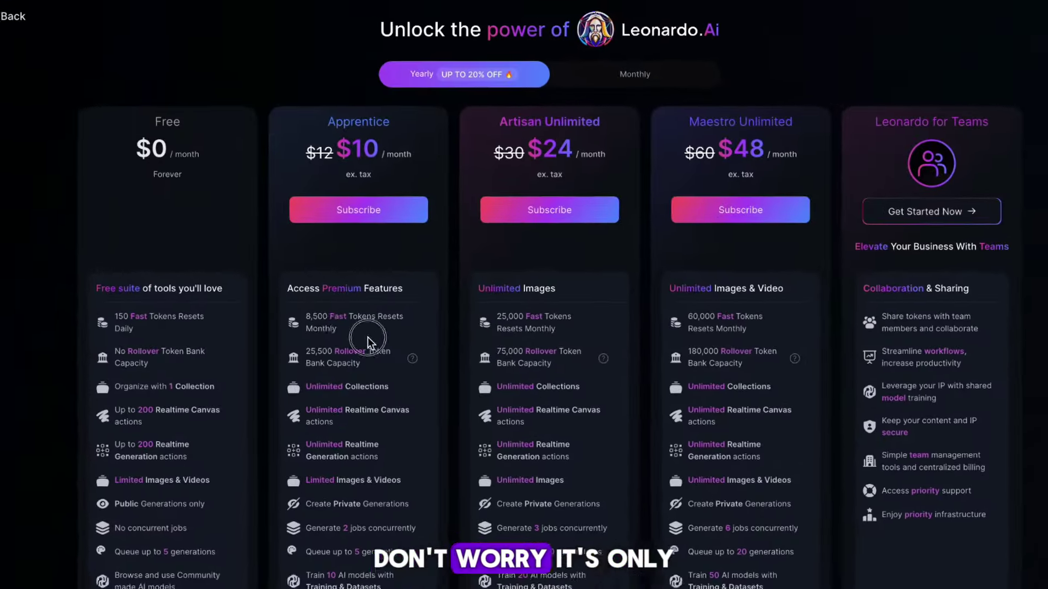
left_click_drag(368, 338, 354, 349)
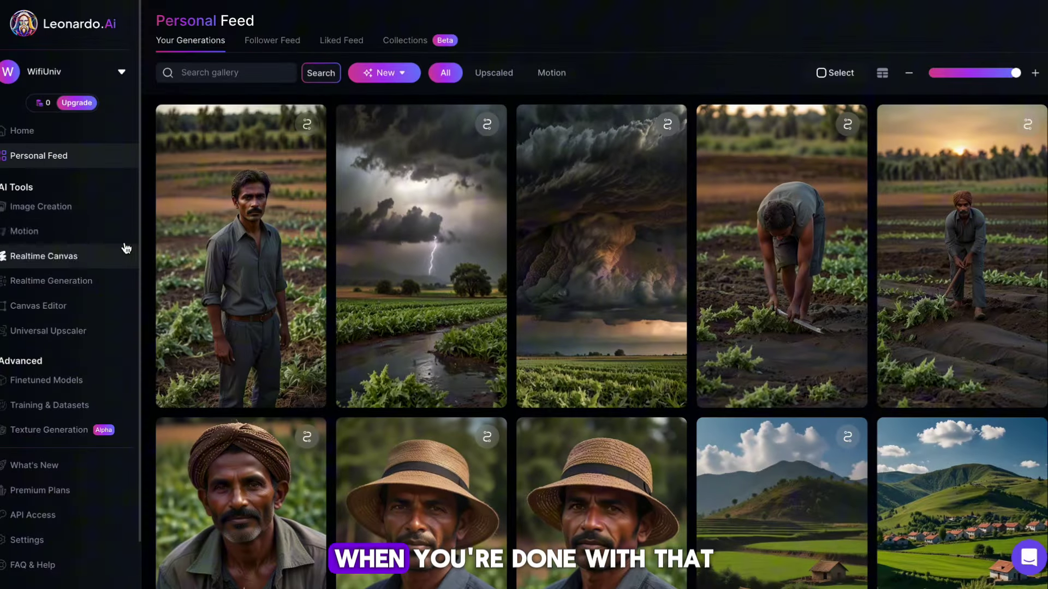
- Review the finished motion clips in the Image Creation generation history
left_click(90, 210)
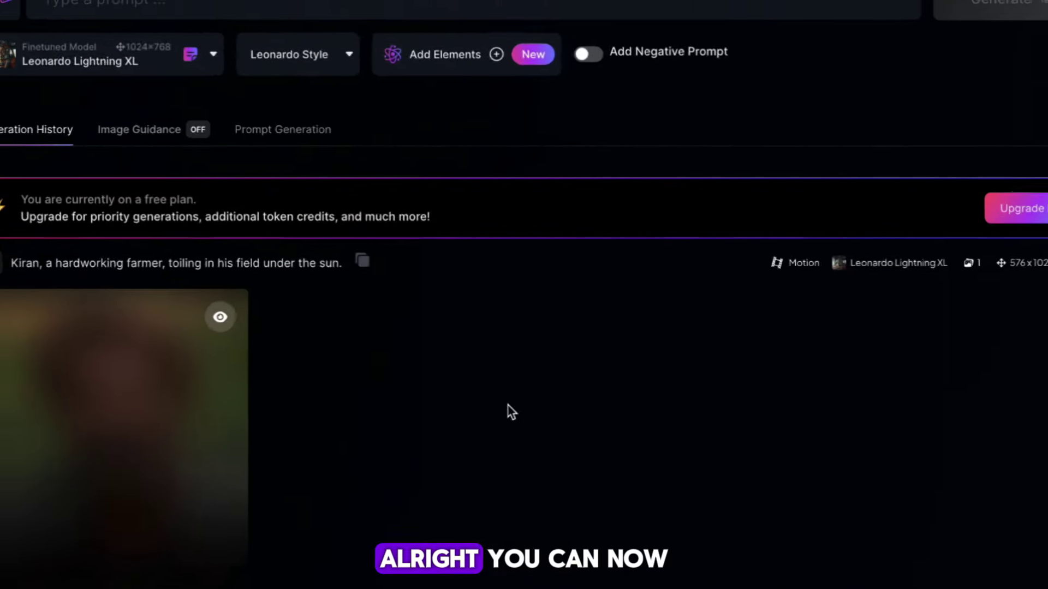
scroll(335, 354, "down", 5)
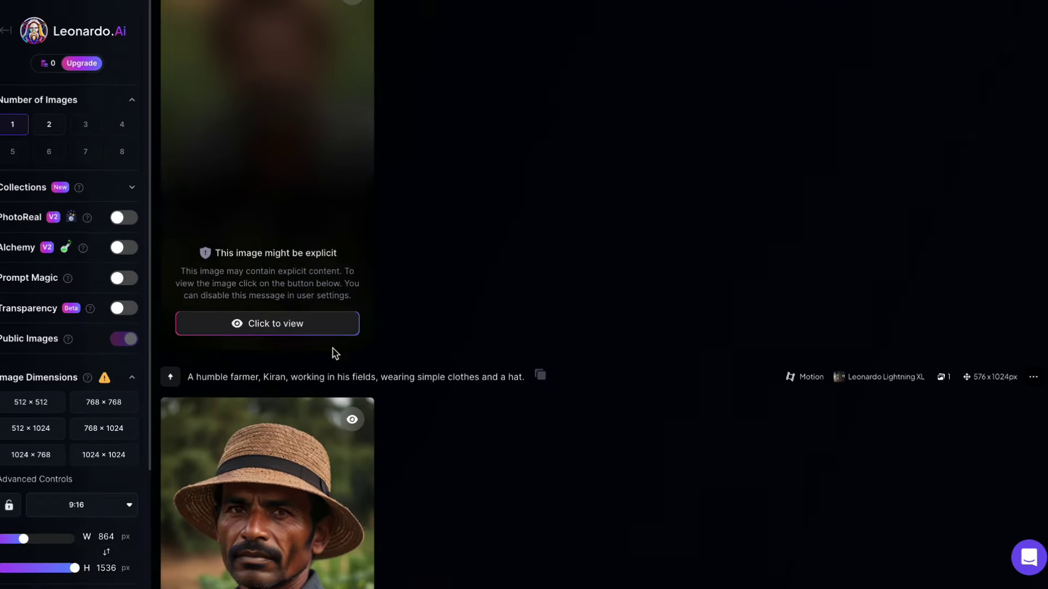
left_click(300, 328)
scroll(498, 276, "up", 3)
scroll(498, 276, "down", 7)
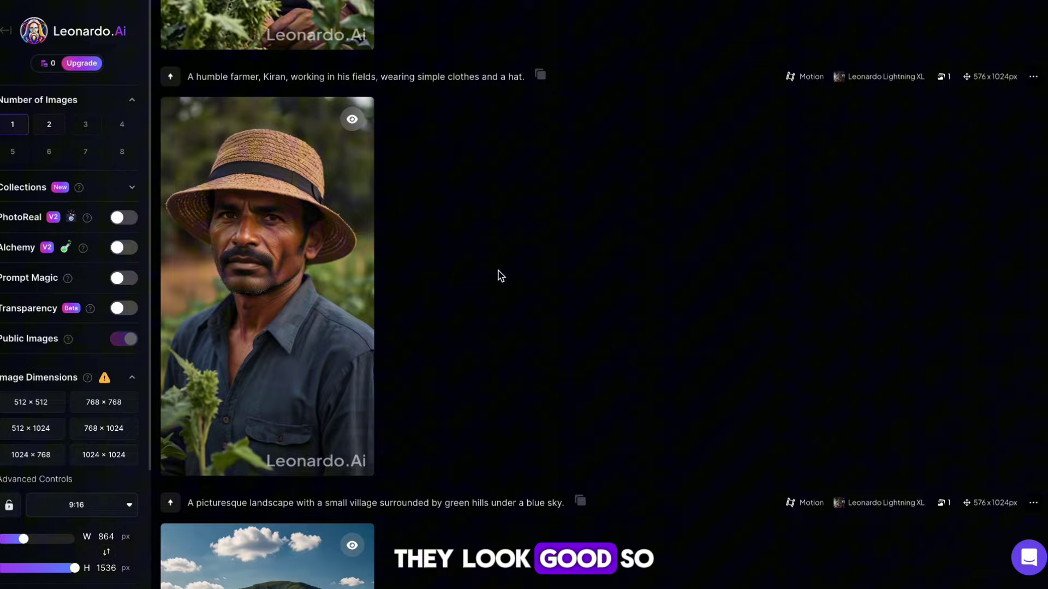
scroll(498, 276, "down", 8)
scroll(498, 277, "down", 6)
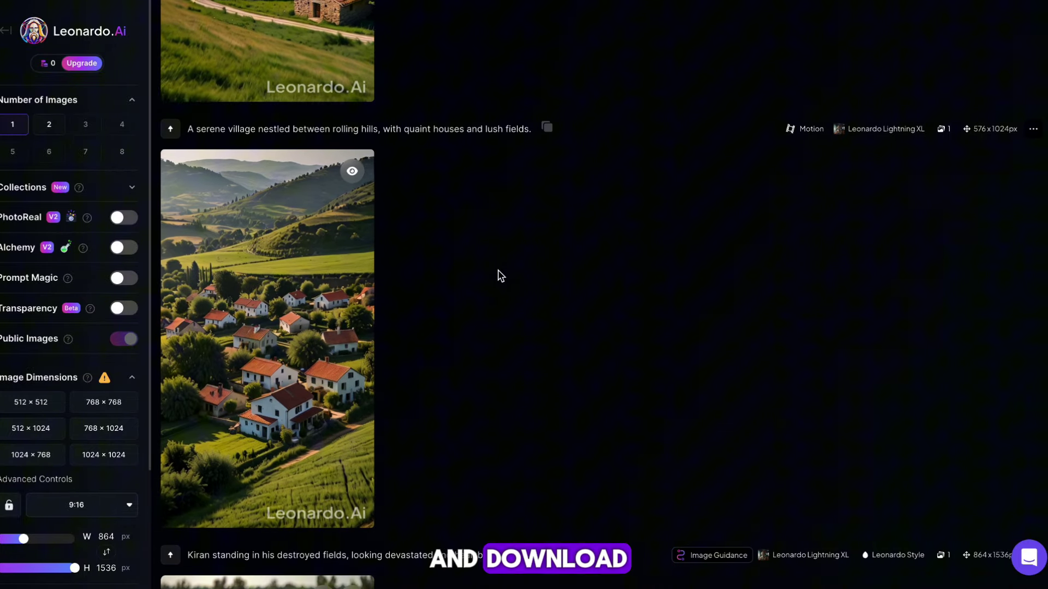
mouse_move(262, 515)
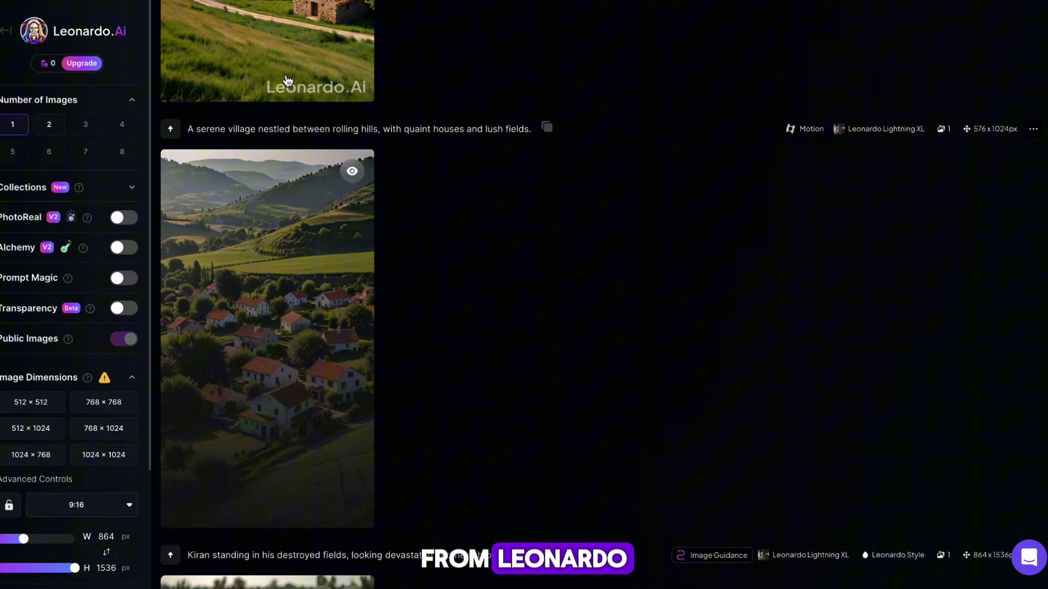
scroll(415, 212, "up", 8)
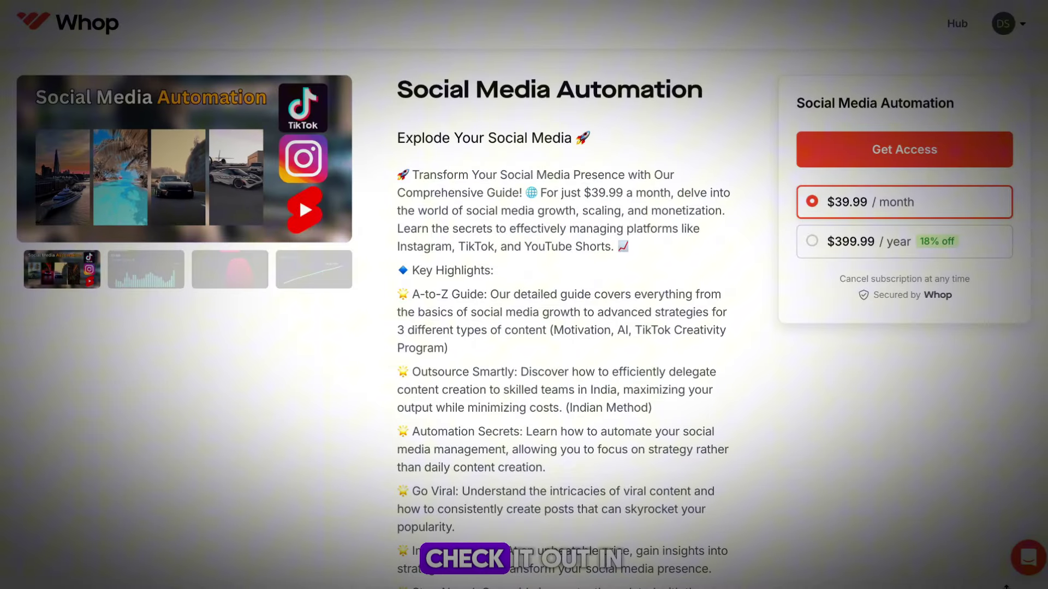
- Scroll through the Whop Social Media Automation product description
scroll(1006, 587, "down", 1)
scroll(1006, 587, "down", 10)
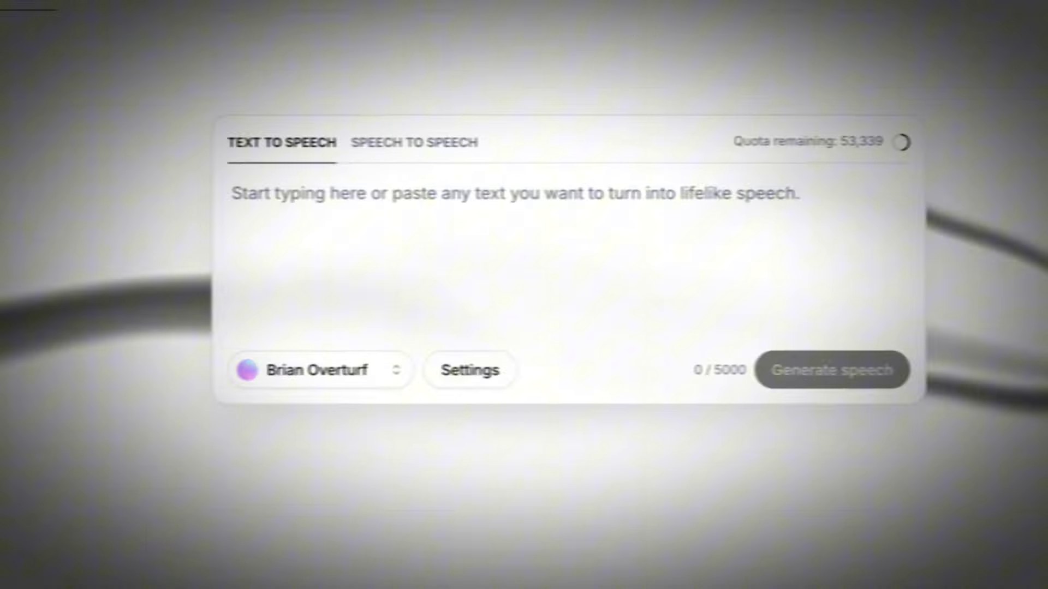
- Choose Brian Overturf as the ElevenLabs narration voice
left_click(462, 355)
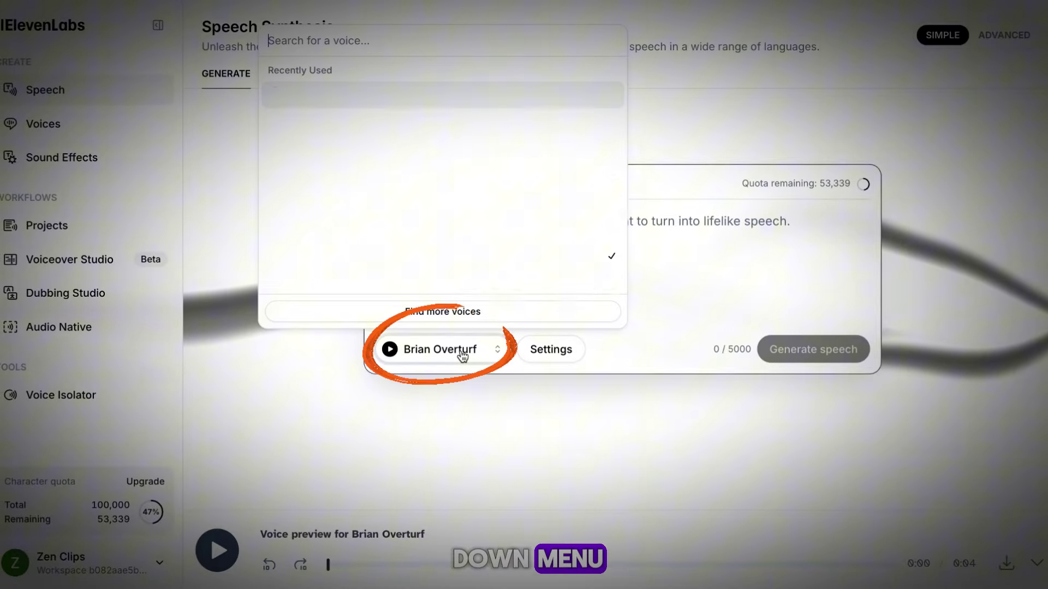
scroll(453, 211, "down", 3)
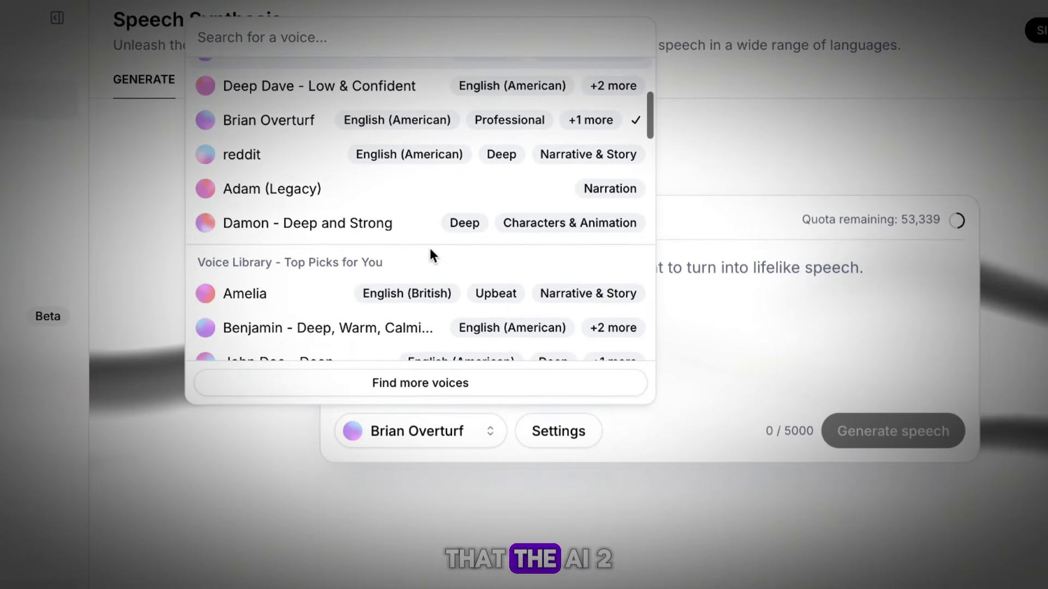
scroll(430, 248, "down", 5)
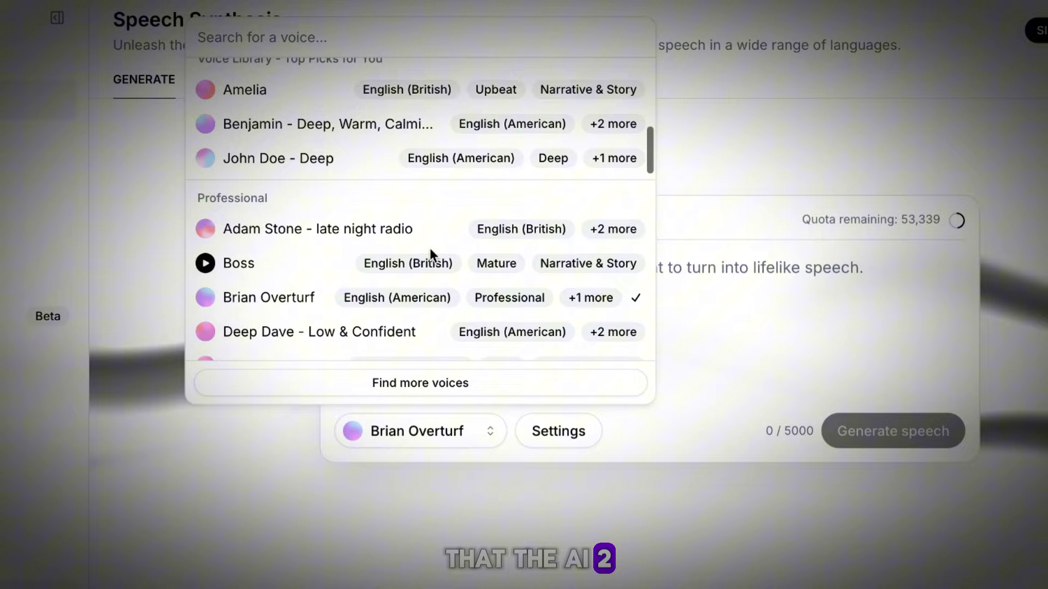
mouse_move(299, 205)
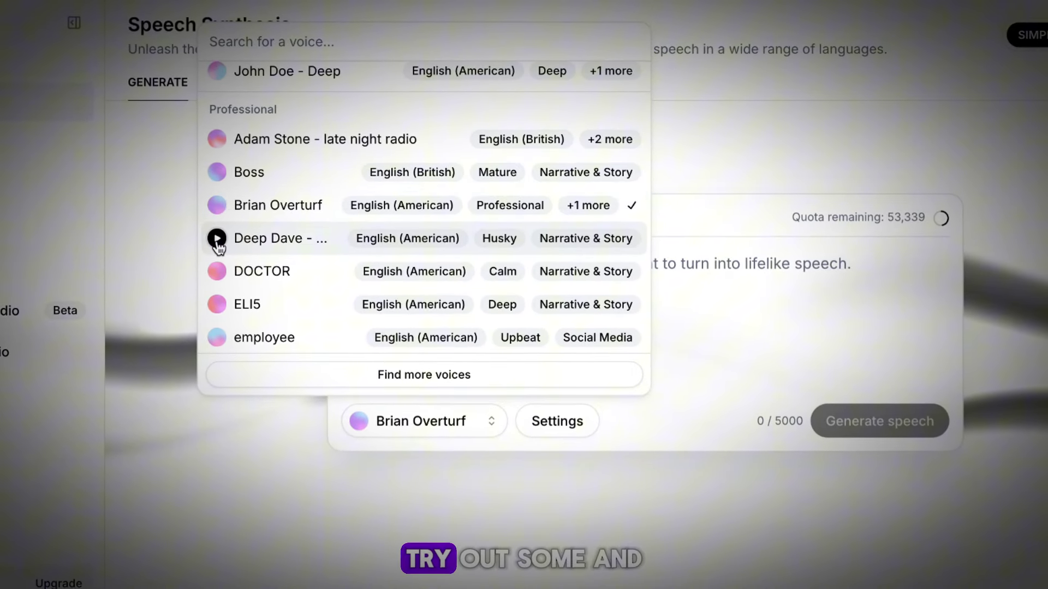
left_click(283, 201)
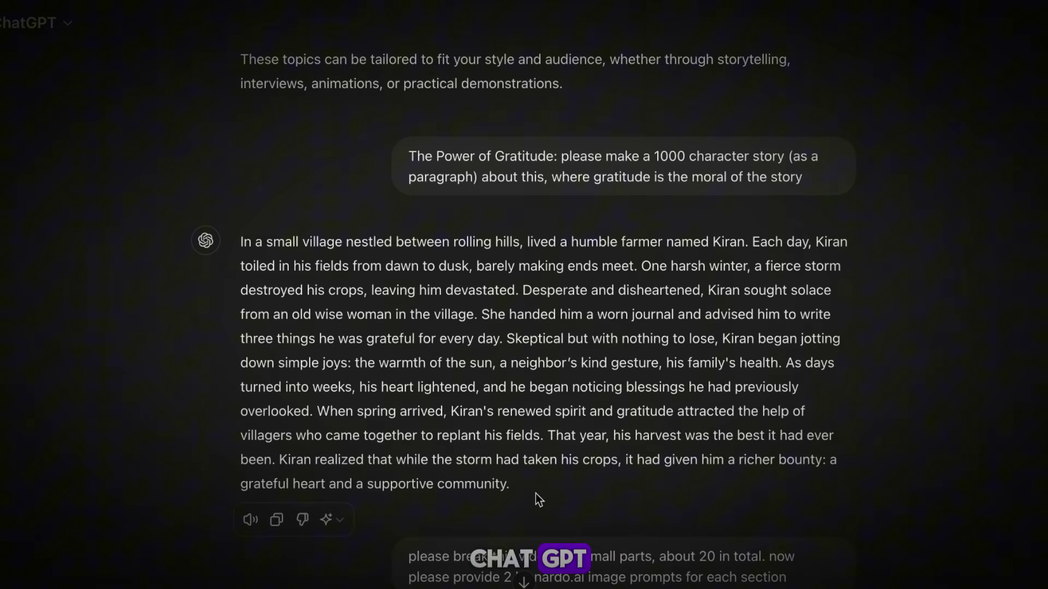
- Copy the whole Kiran gratitude story from the ChatGPT reply
left_click_drag(535, 494, 239, 243)
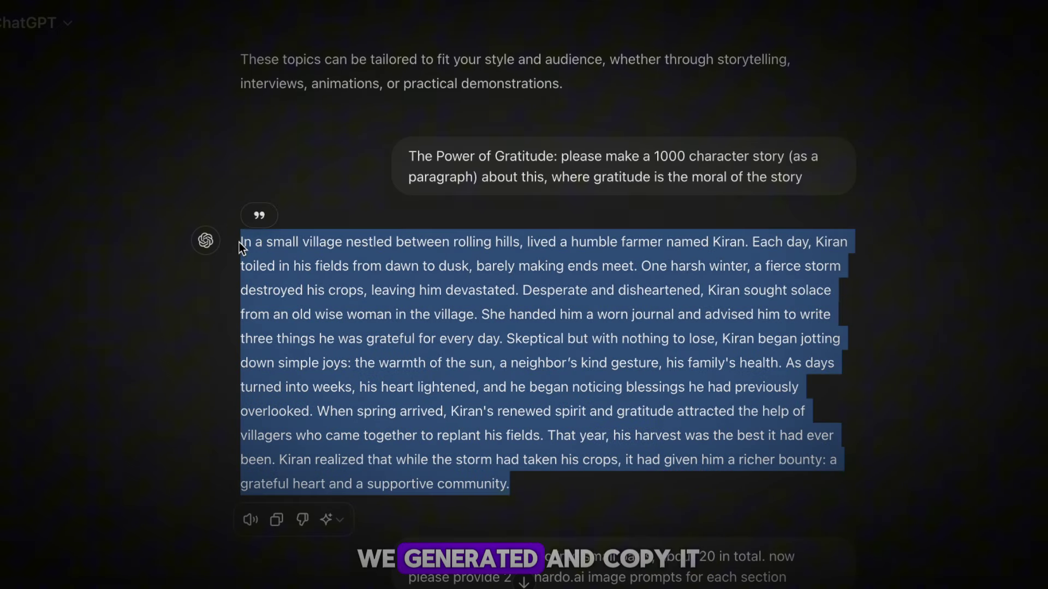
right_click(347, 356)
left_click(371, 324)
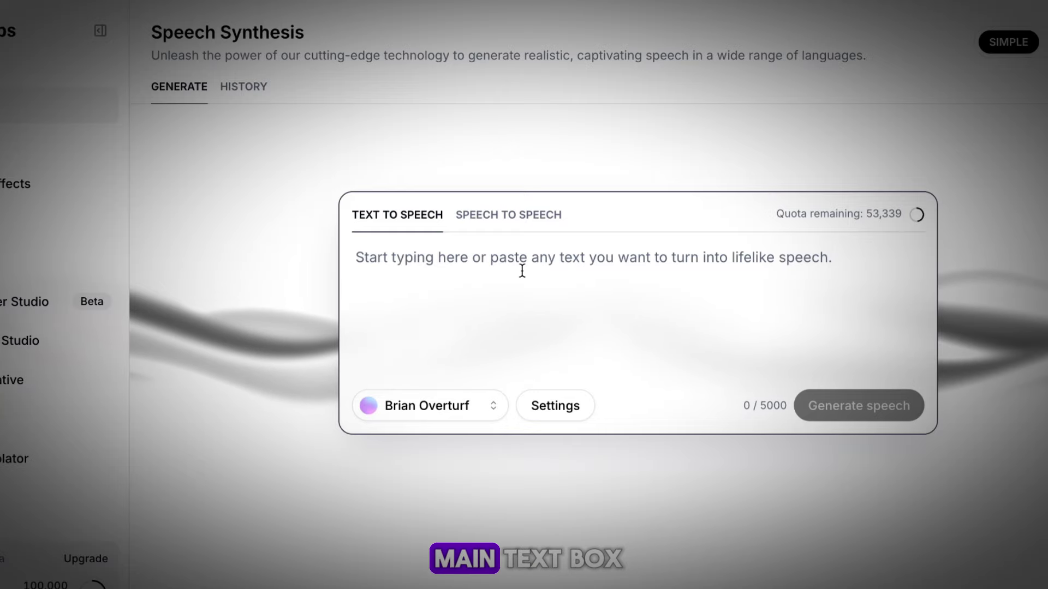
- Paste the 1005-character Kiran story, generate the voiceover and check the remaining quota
left_click(518, 269)
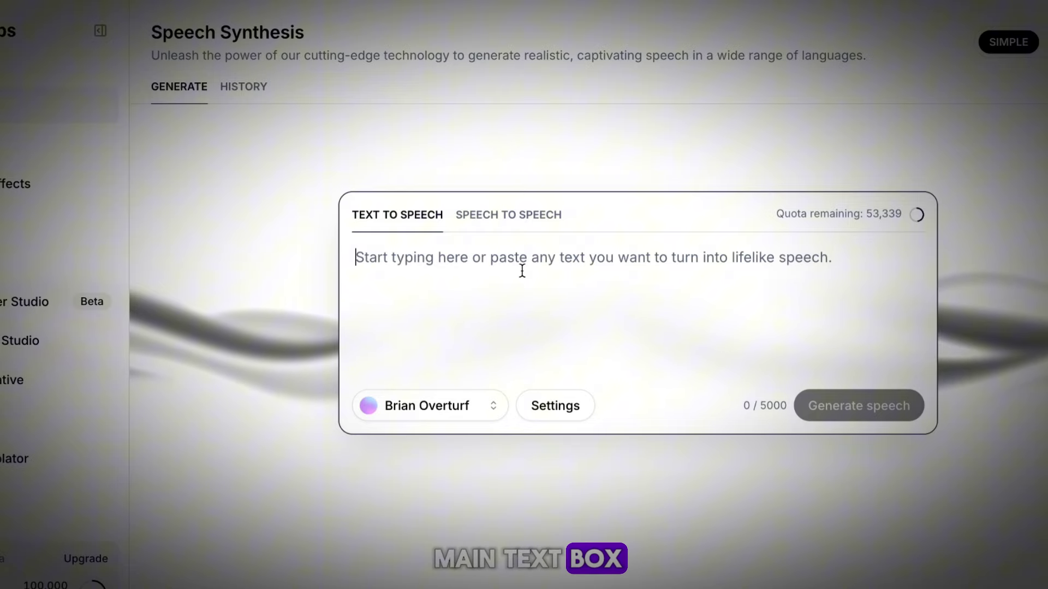
key("ctrl+v")
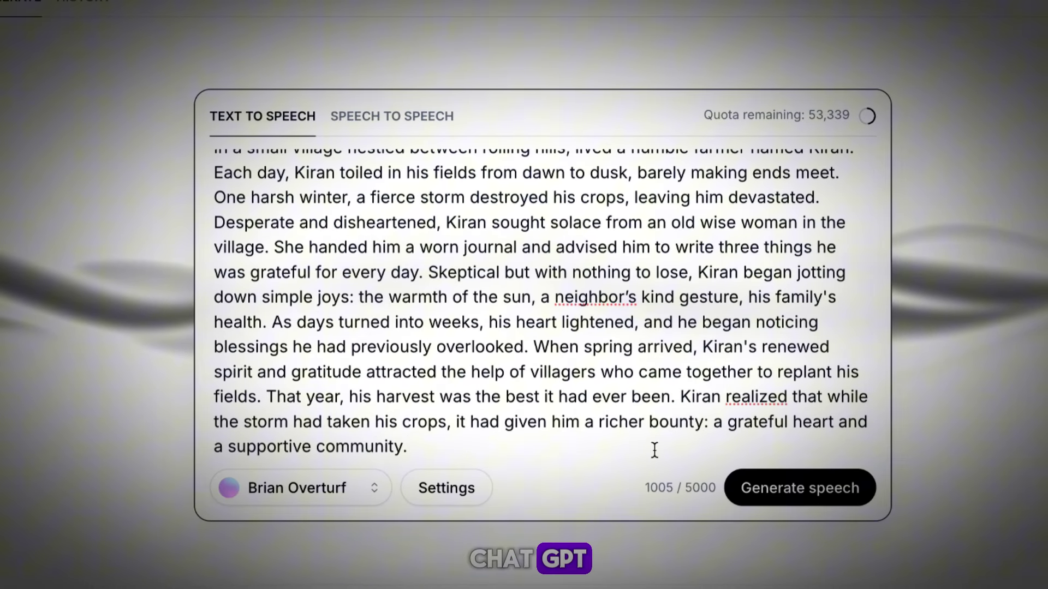
left_click(793, 496)
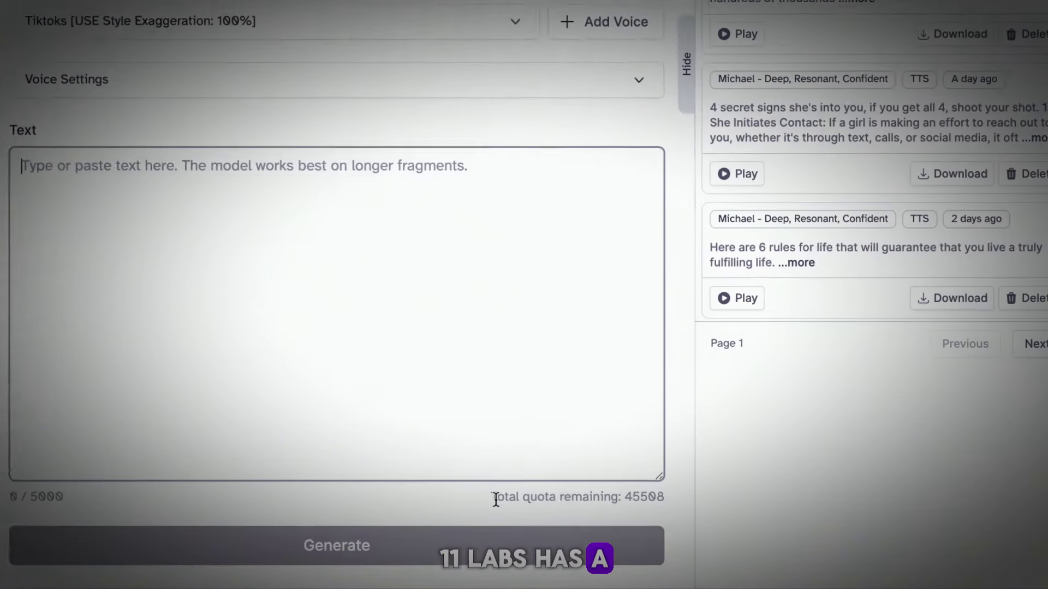
left_click_drag(468, 493, 610, 498)
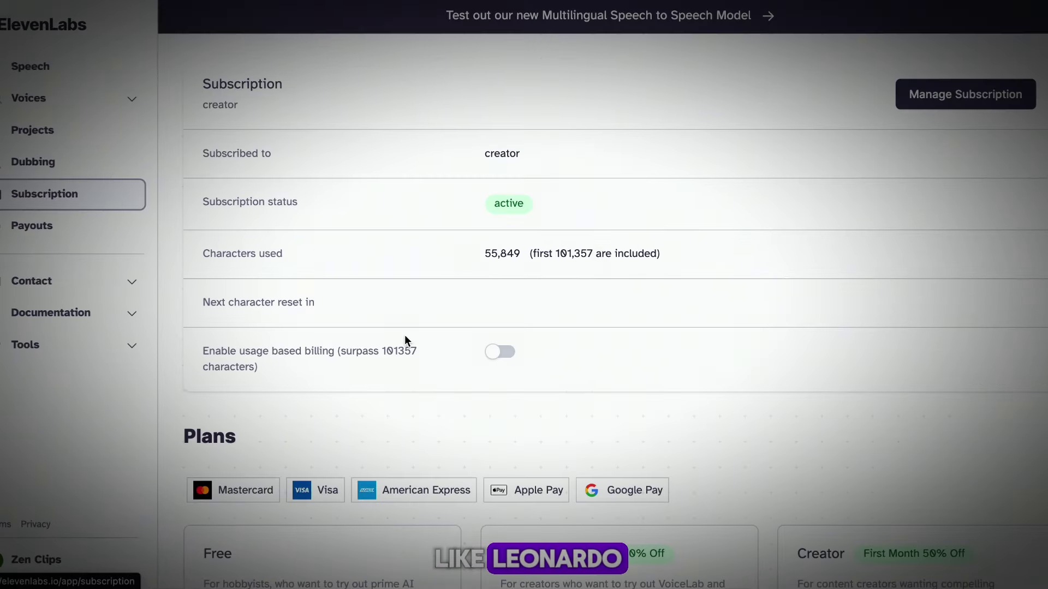
- Review the subscription plans, highlighting the Starter plan's discounted price
scroll(405, 335, "down", 10)
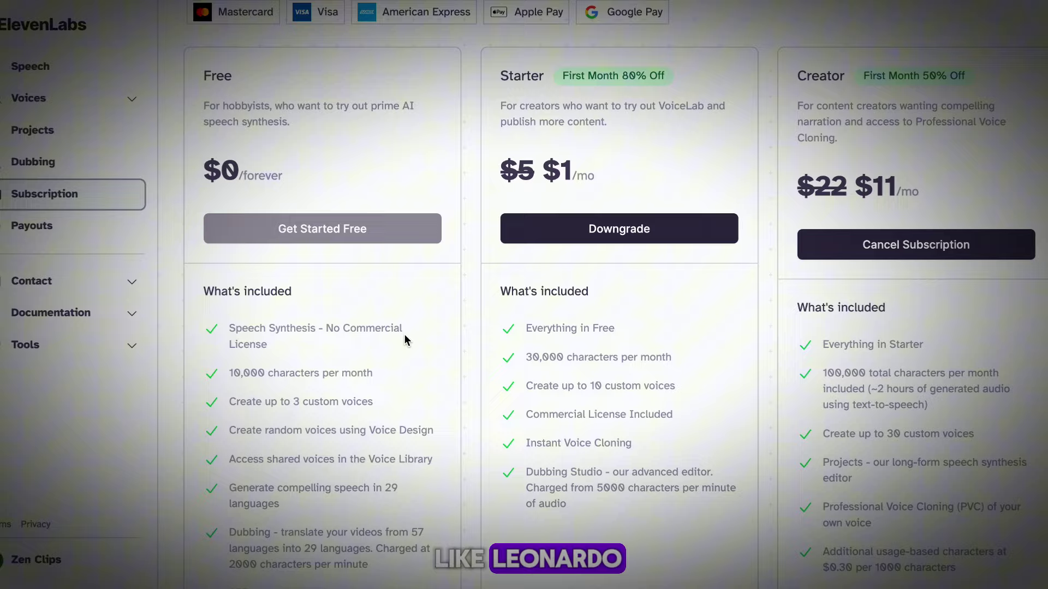
scroll(404, 334, "down", 1)
scroll(404, 333, "up", 1)
left_click_drag(546, 145, 609, 145)
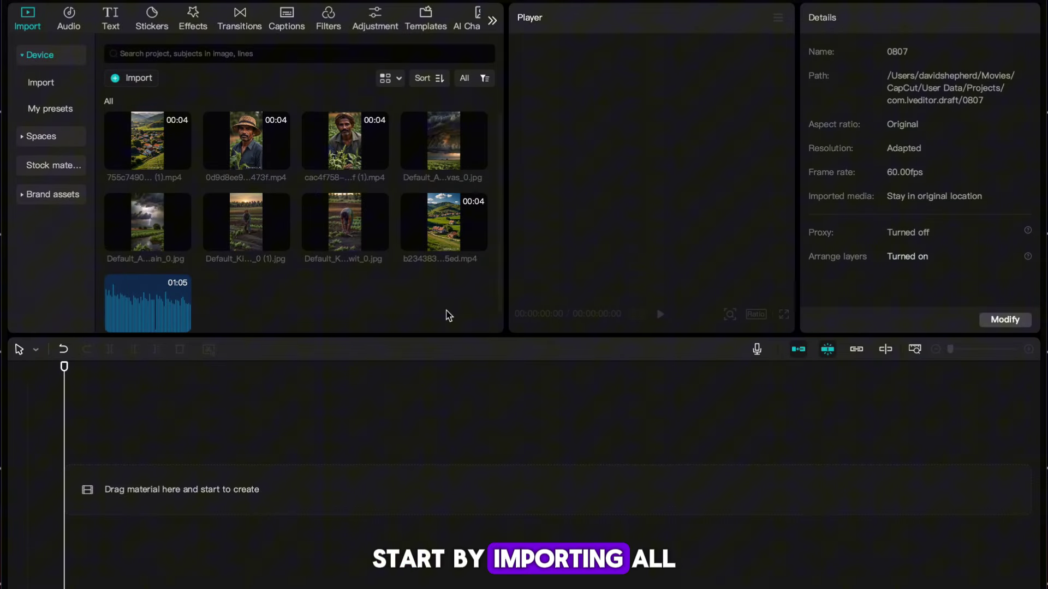
- Add the voiceover to the timeline, split it, and butt the second piece against the first
mouse_move(447, 312)
left_mouse_down()
mouse_move(226, 202)
mouse_move(159, 148)
mouse_move(328, 262)
mouse_move(435, 298)
left_mouse_up()
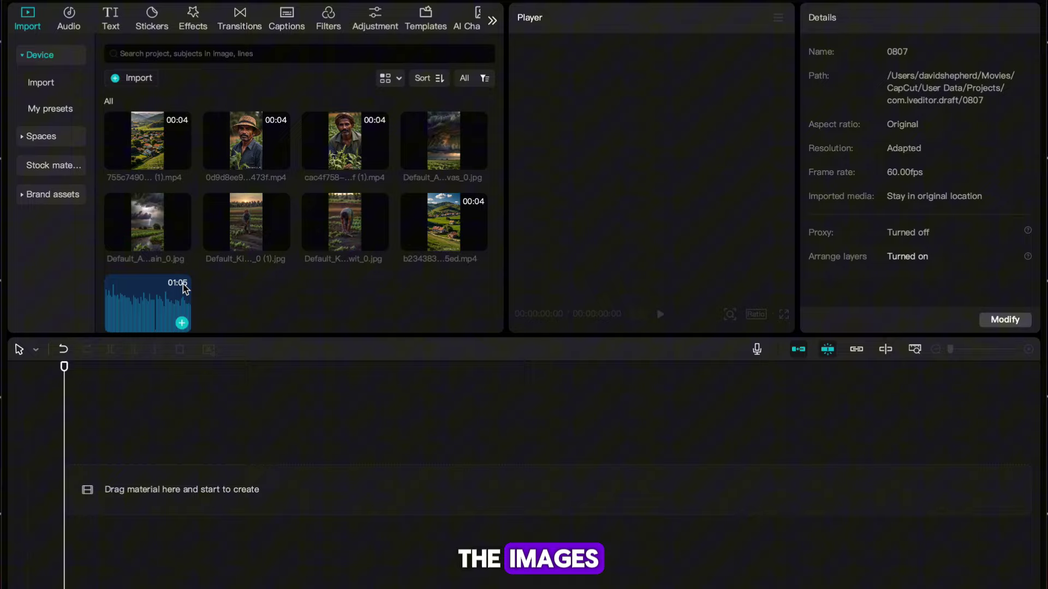
left_click(181, 323)
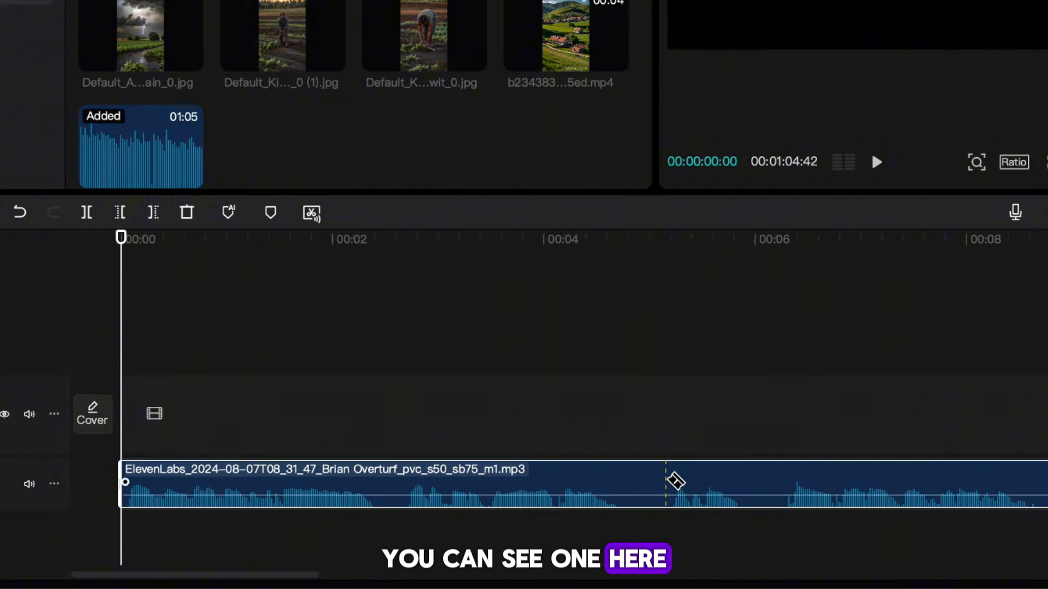
left_click(676, 482)
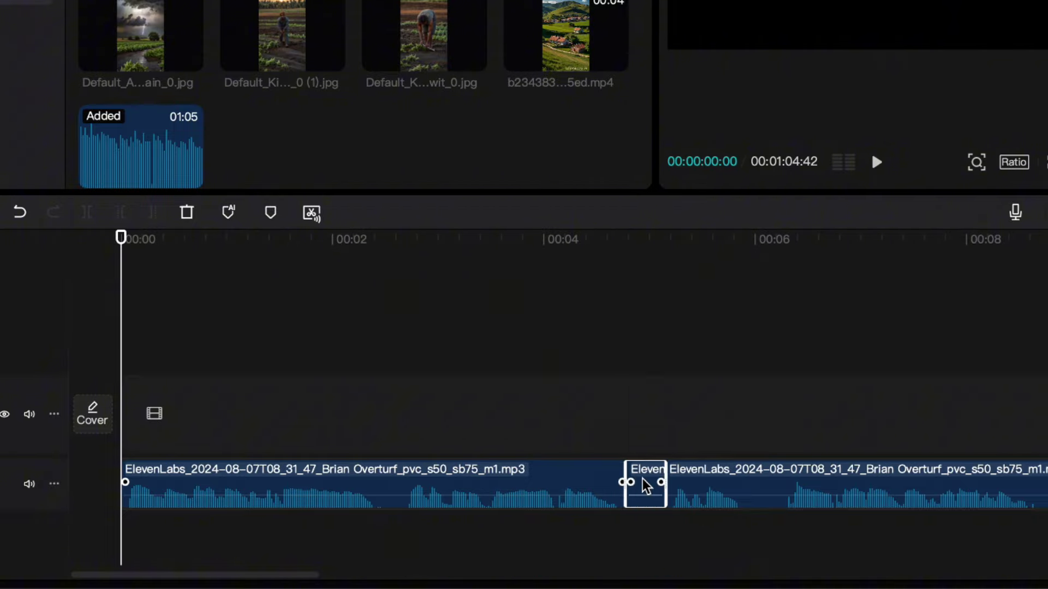
left_click_drag(740, 478, 698, 482)
- Delete the leftover fragments at the joins, close the gaps, and fit the timeline with Shift+Z
scroll(651, 505, "right", 5)
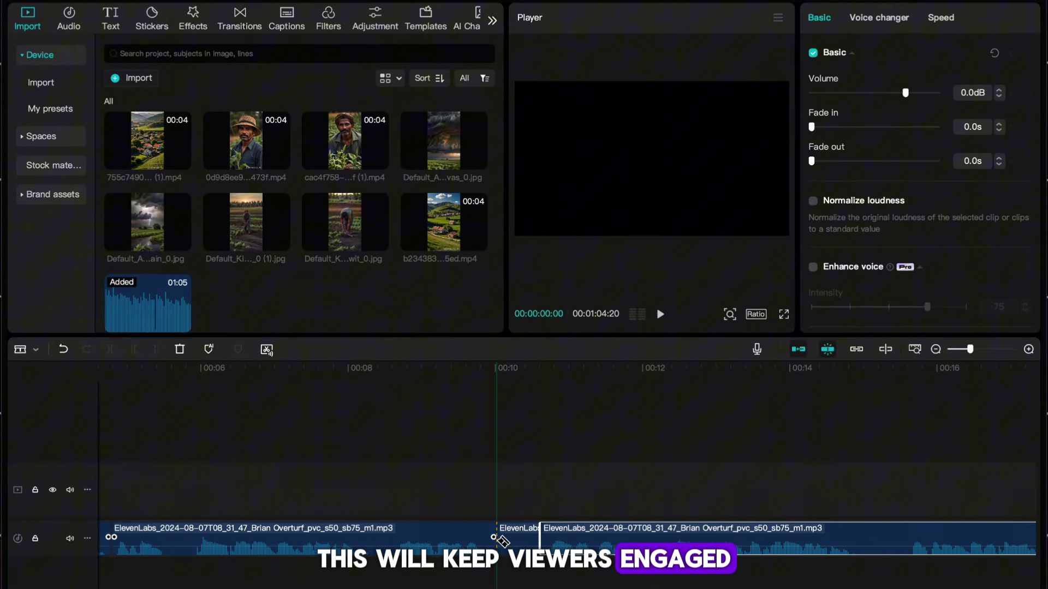
left_click(516, 538)
key("Delete")
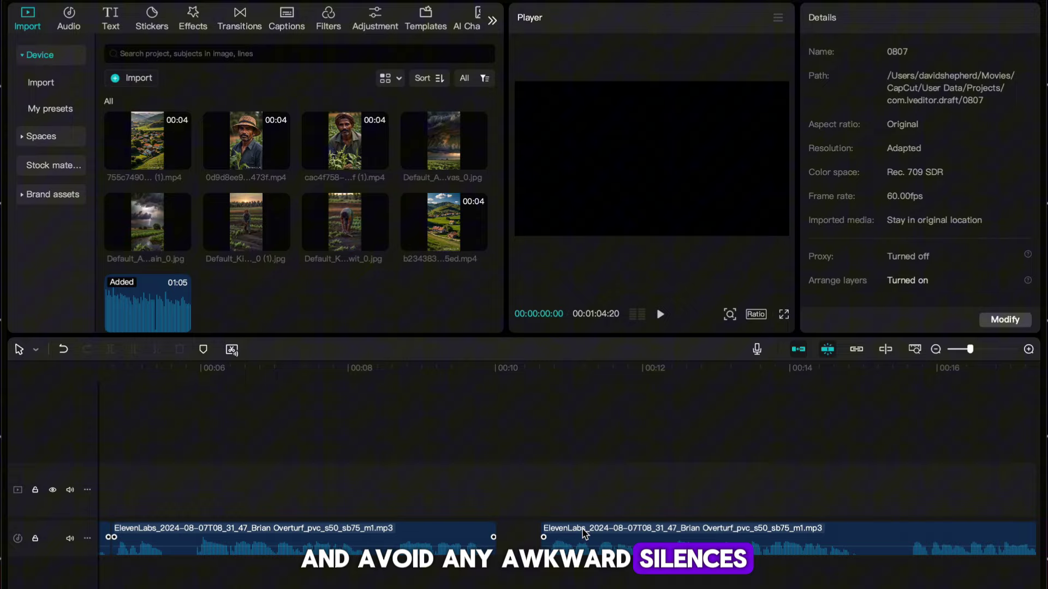
left_click_drag(568, 537, 518, 538)
scroll(543, 534, "right", 4)
scroll(543, 535, "right", 1)
key("b")
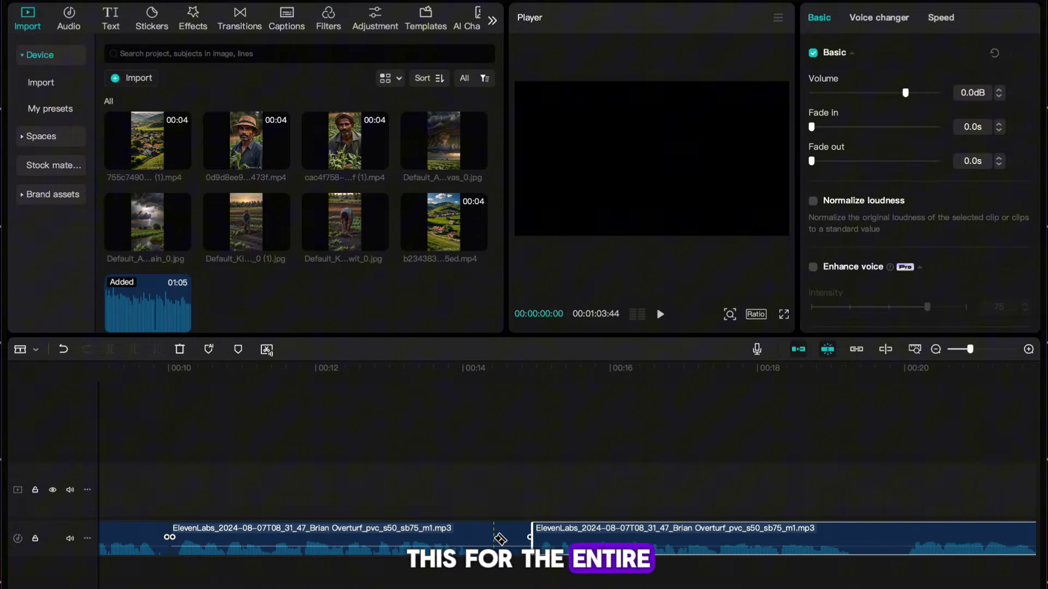
key("Delete")
key("shift+z")
- Place the first village image and the hillside village clip at the track start, timed to the narration
left_click_drag(215, 428, 137, 386)
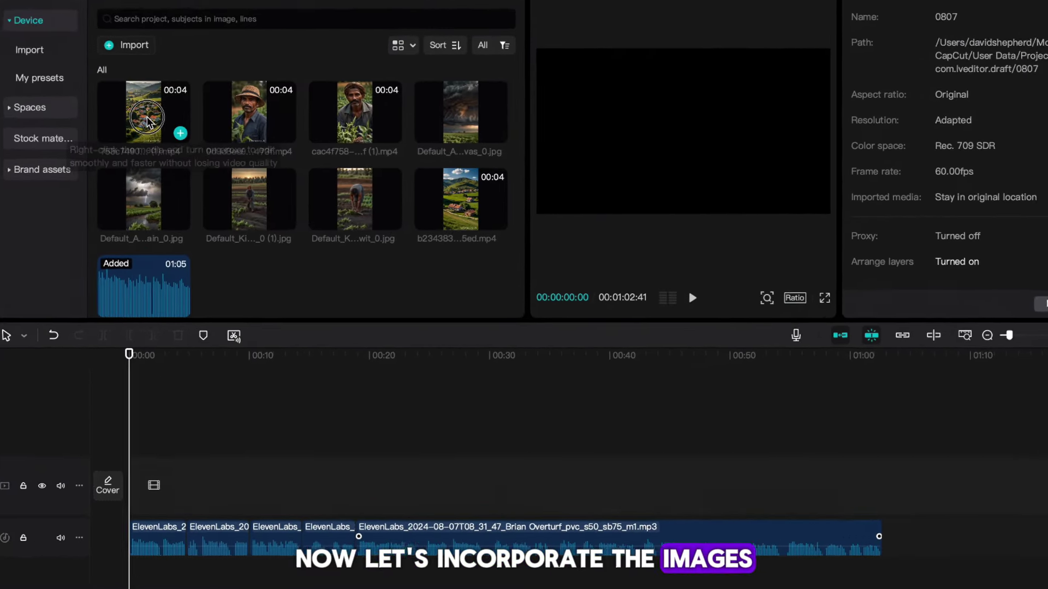
left_click_drag(179, 160, 132, 494)
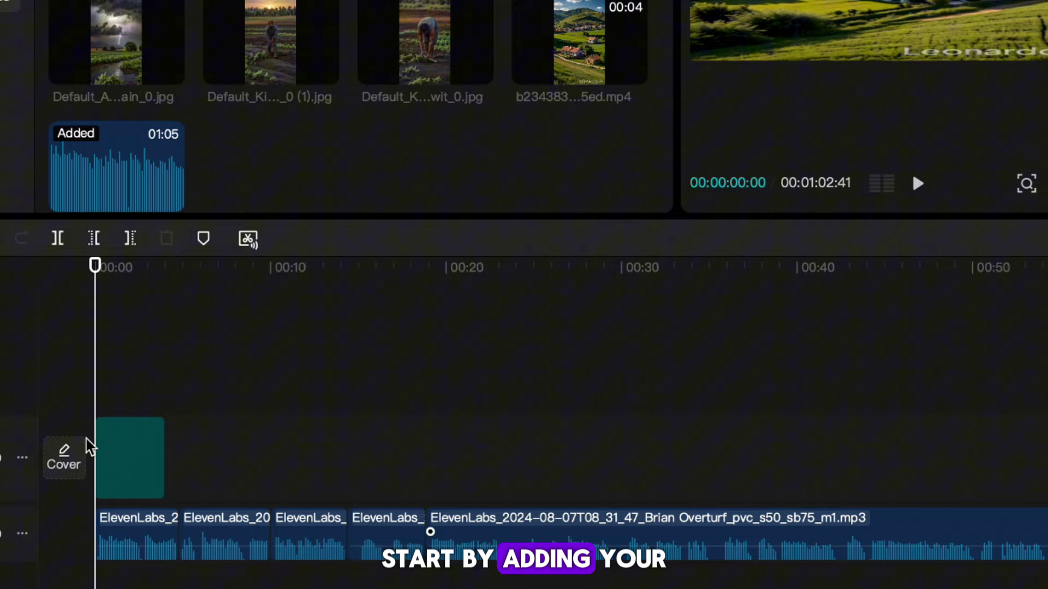
key("space")
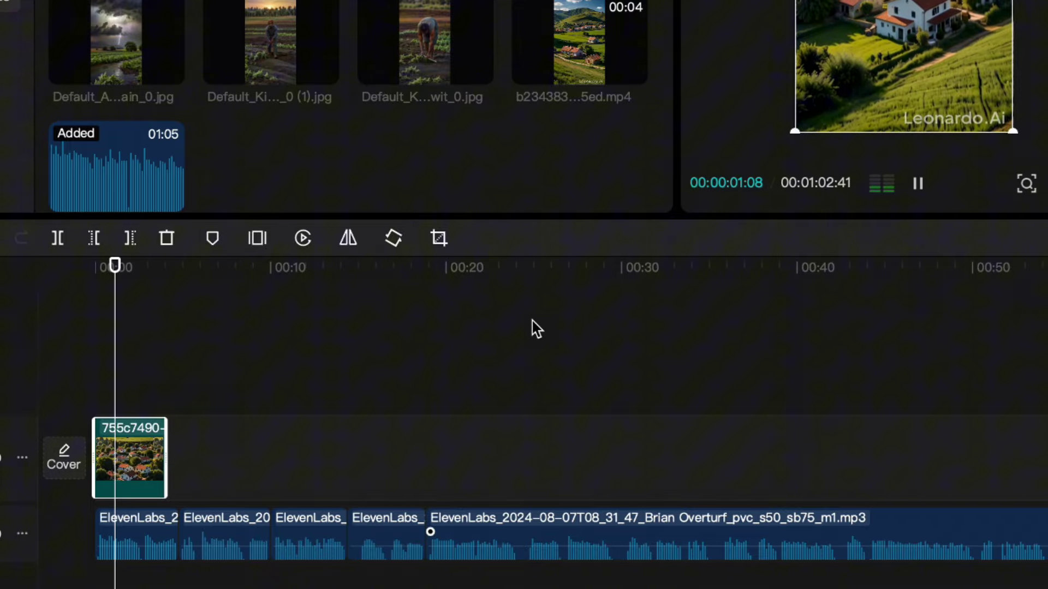
key("space")
left_click_drag(149, 268, 122, 276)
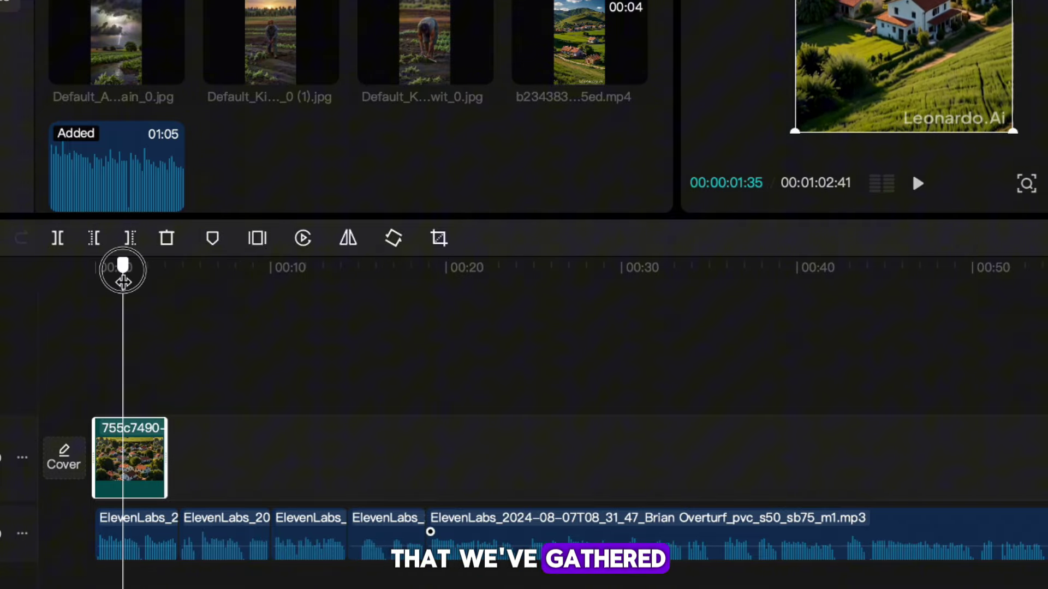
left_click_drag(584, 37, 148, 453)
left_click_drag(147, 267, 143, 288)
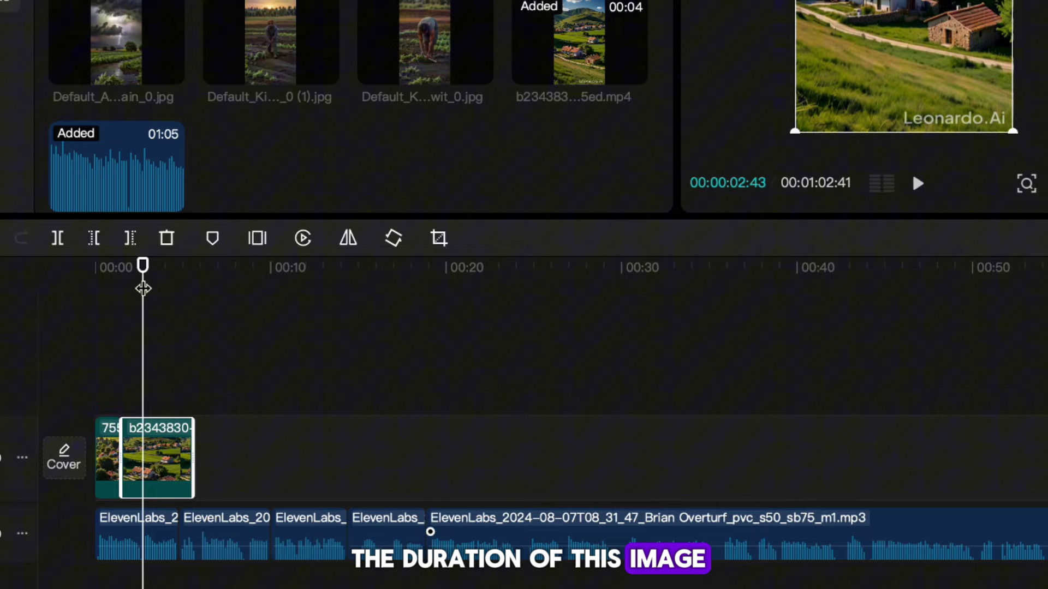
- Add the farmer-in-a-hat and farmer-among-plants images, timed to narration changes at 00:00:04:47 and 00:00:06:01
left_click_drag(254, 11, 153, 464)
key("space")
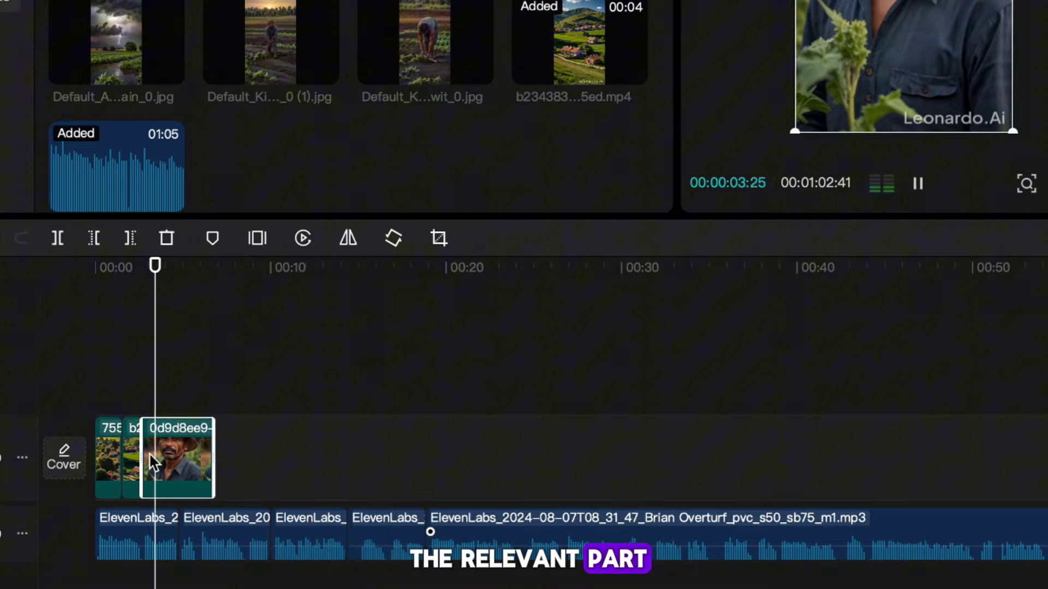
key("space")
left_click_drag(191, 266, 178, 271)
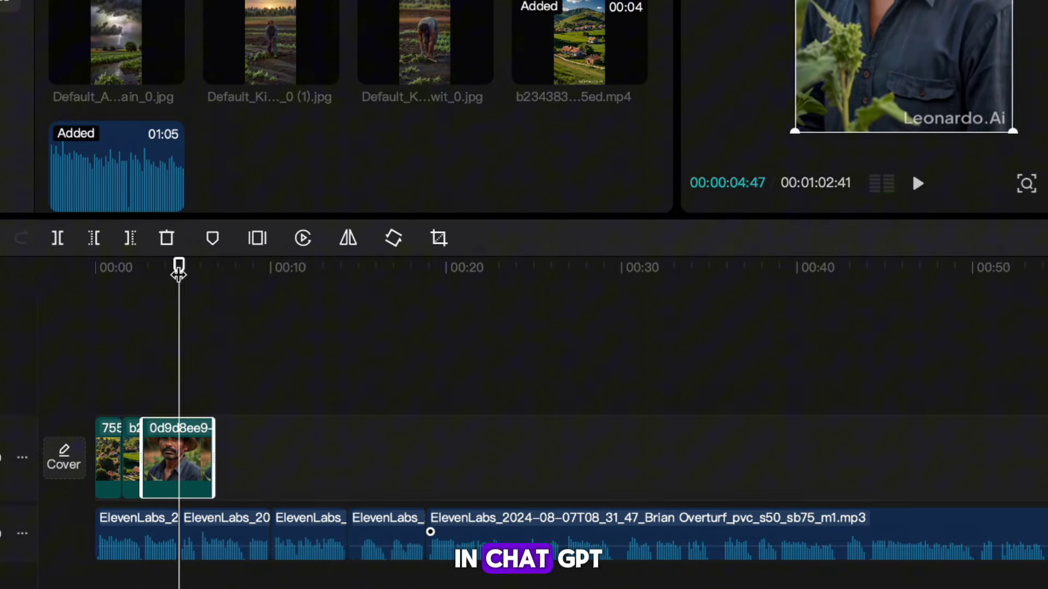
left_click_drag(254, 11, 196, 456)
key("space")
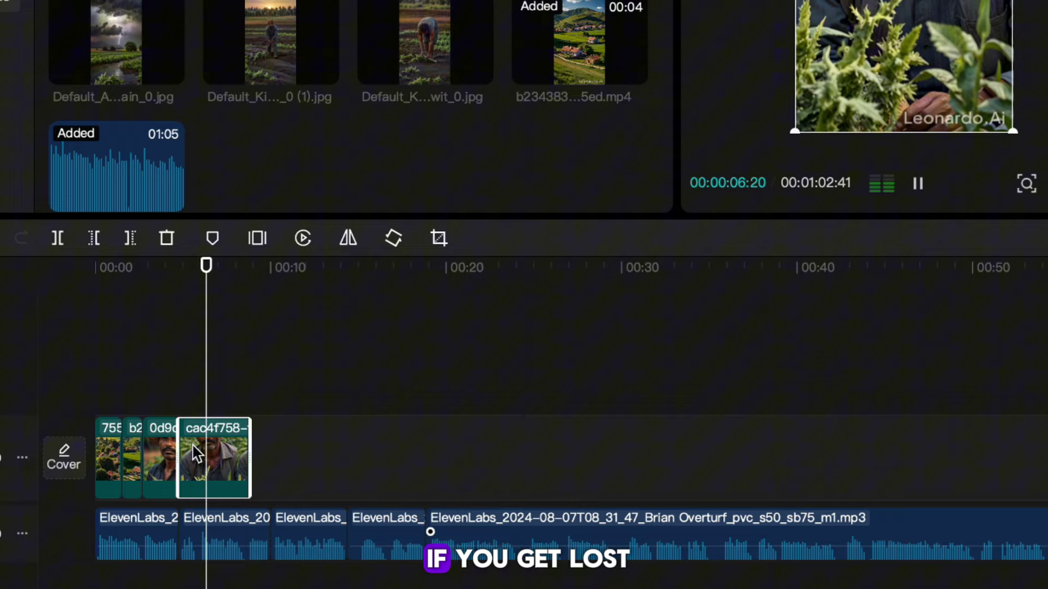
key("space")
left_click_drag(227, 267, 200, 284)
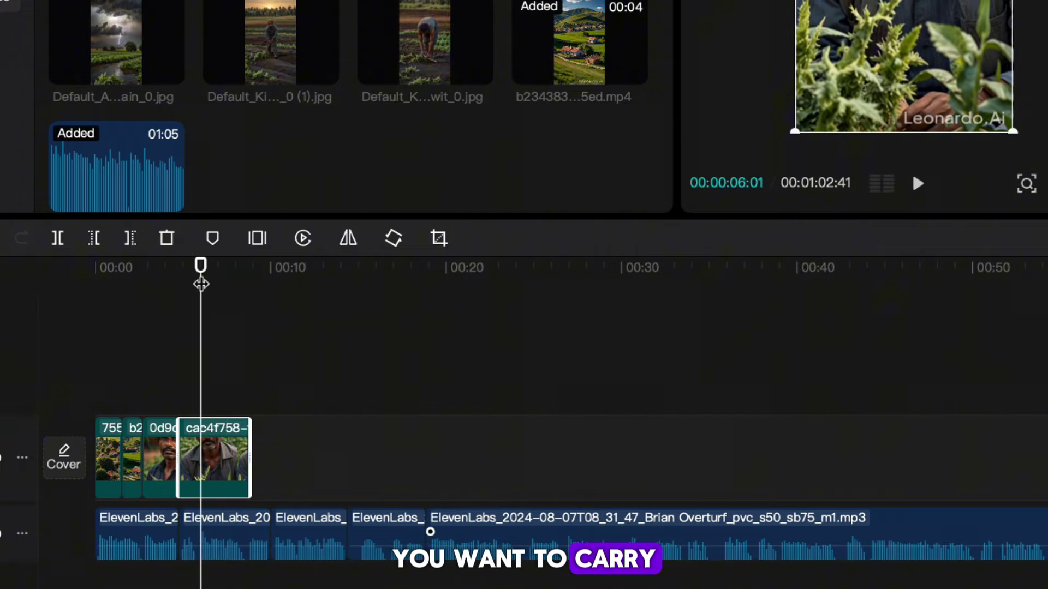
- Add the sunset field farmer and farmer bending images, trimming the last one to the playhead
left_click_drag(269, 47, 218, 457)
left_click(227, 281)
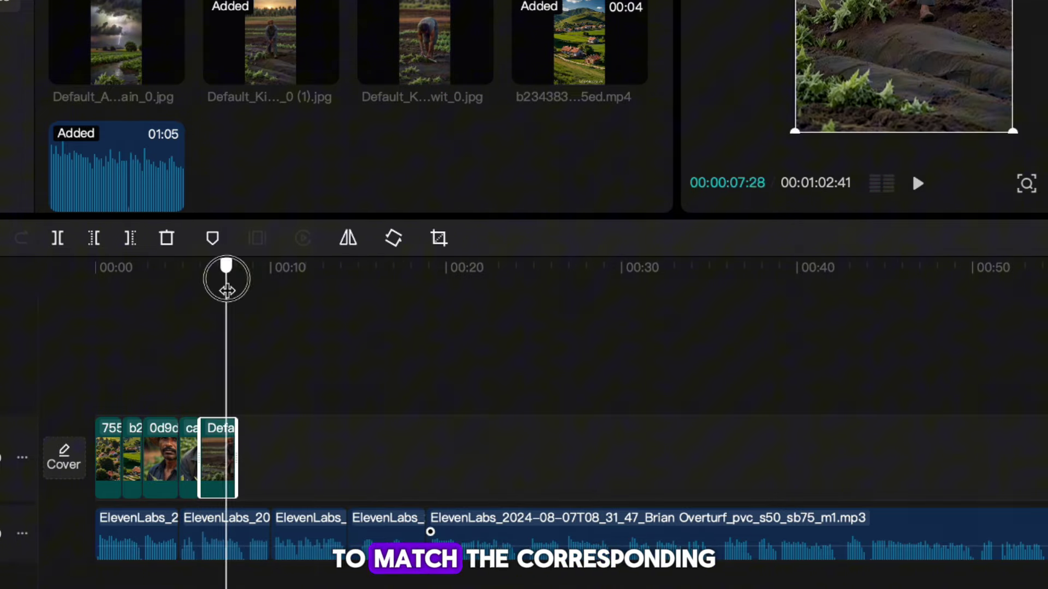
left_click(267, 283)
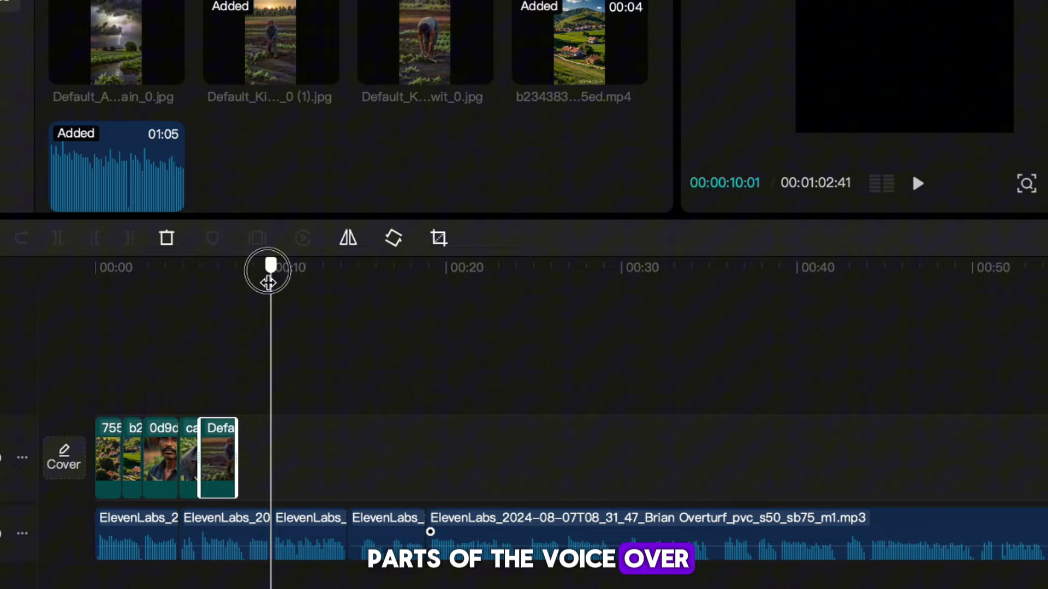
left_click_drag(431, 52, 267, 458)
key("w")
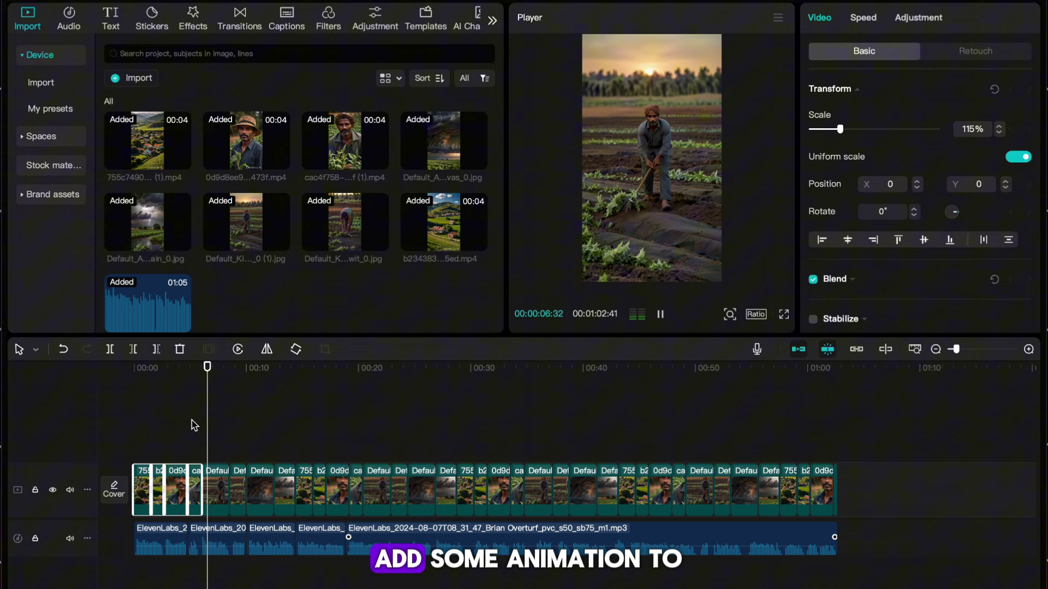
- Keyframe the sunset farmer-hoeing clip to scale from 100% to 134% by 00:00:08:24
left_click(92, 376)
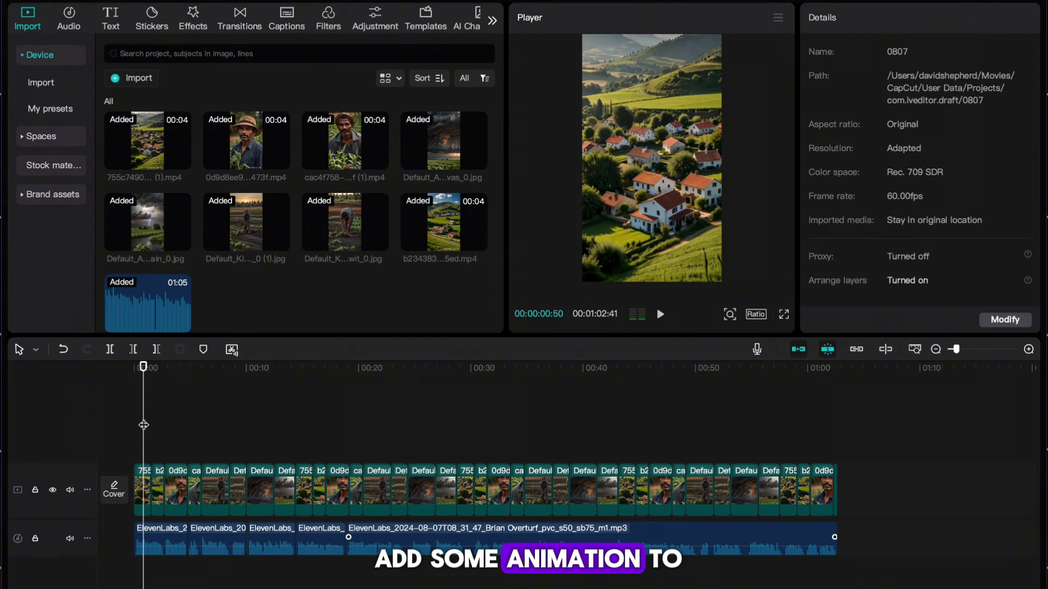
left_click(1028, 349)
left_click(404, 449)
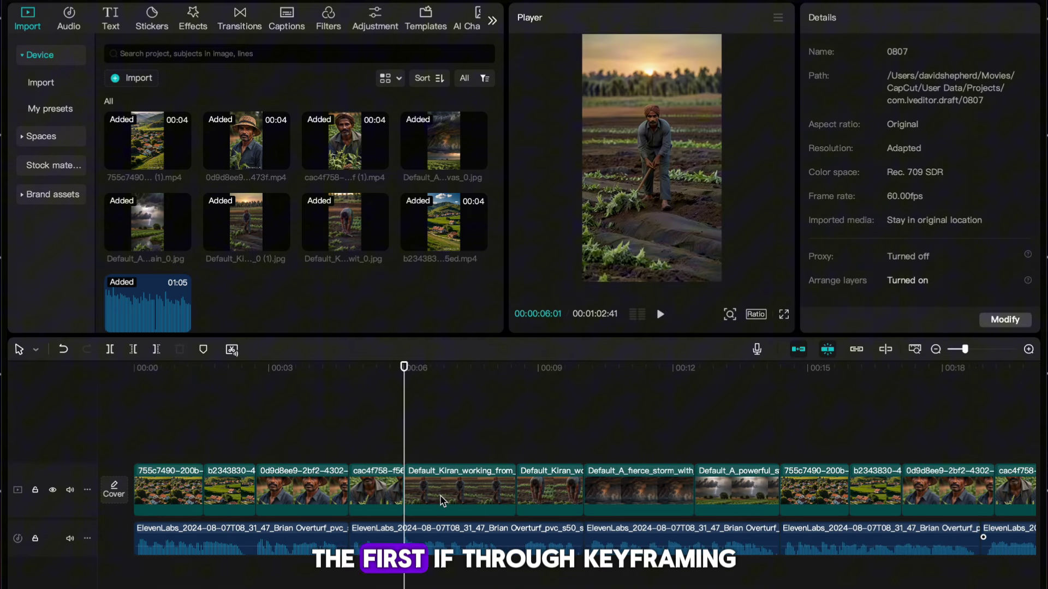
left_click(443, 503)
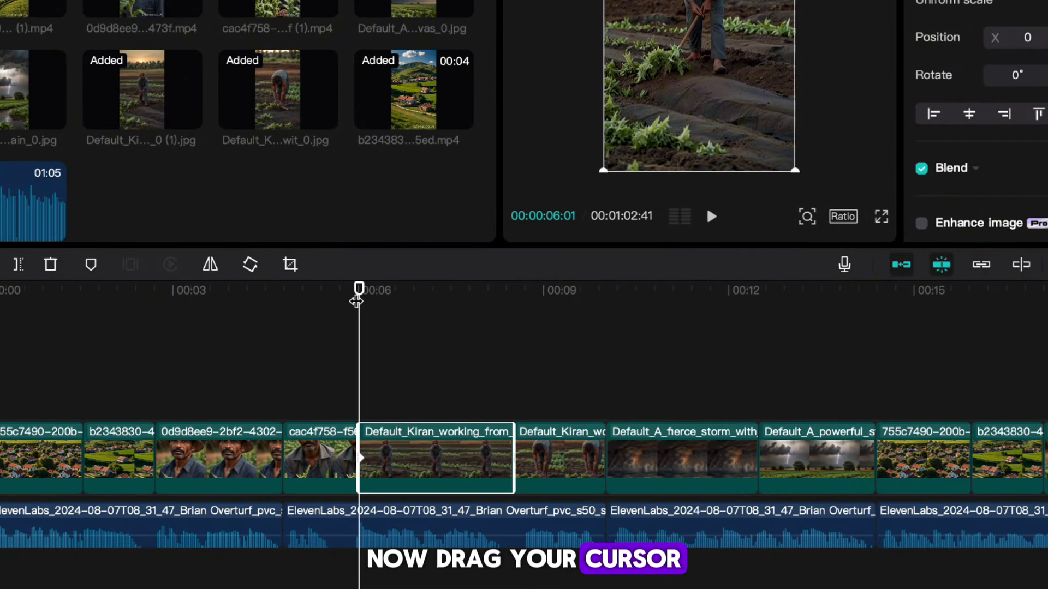
left_click_drag(163, 502, 296, 509)
left_click_drag(491, 296, 506, 299)
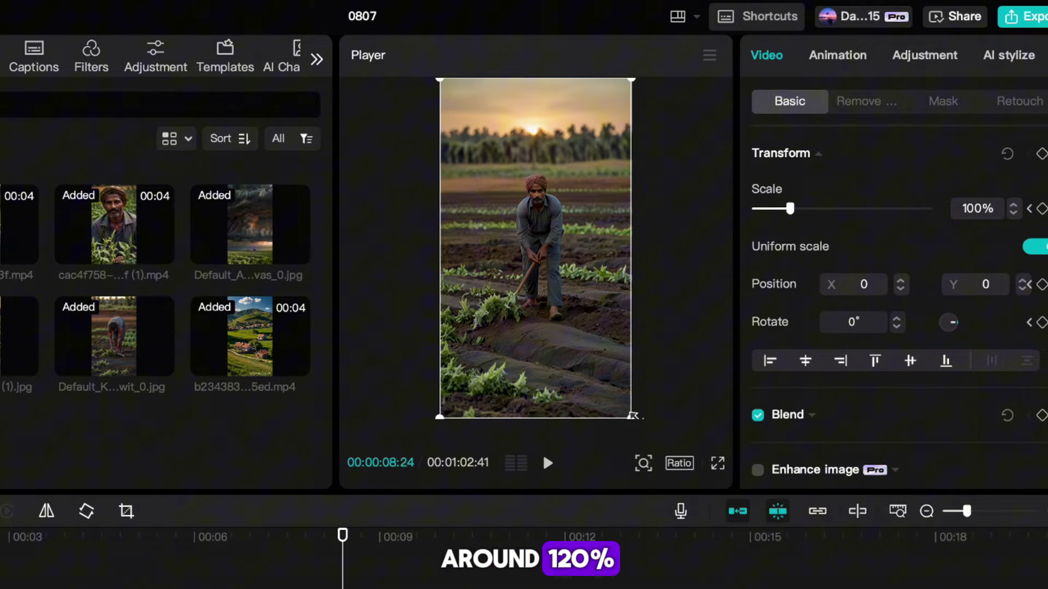
left_click_drag(633, 416, 715, 461)
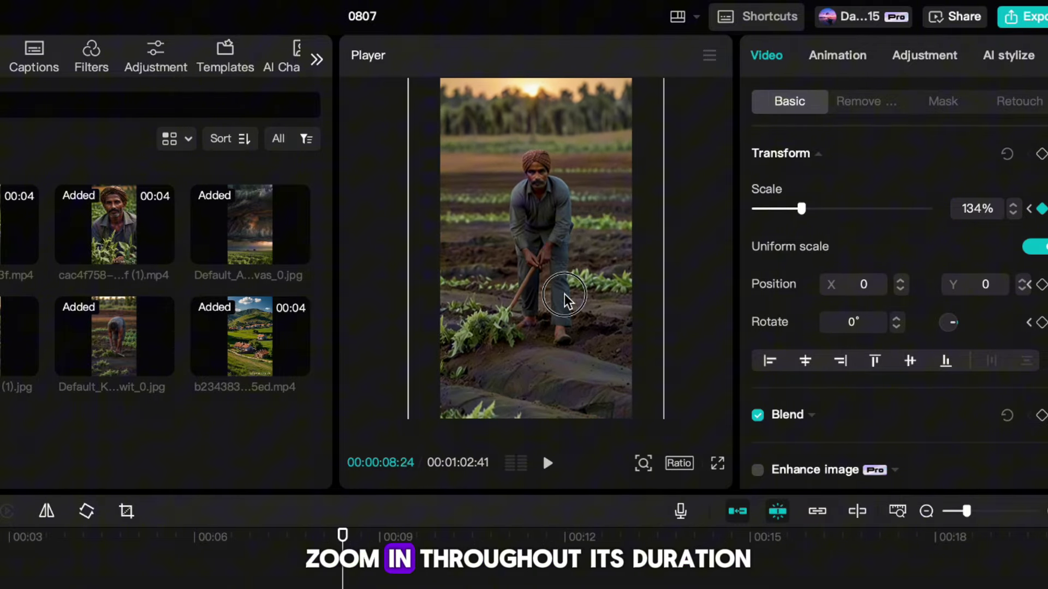
left_click_drag(564, 299, 563, 295)
left_click(202, 588)
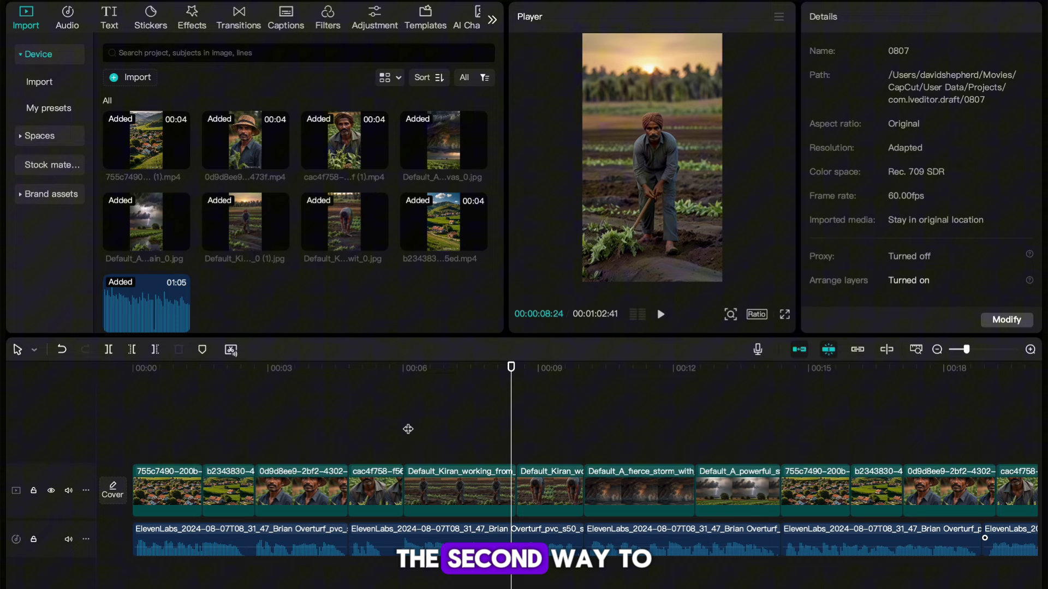
- Play back from about 00:00:06 to preview the zoom-in
left_click(408, 430)
key("space")
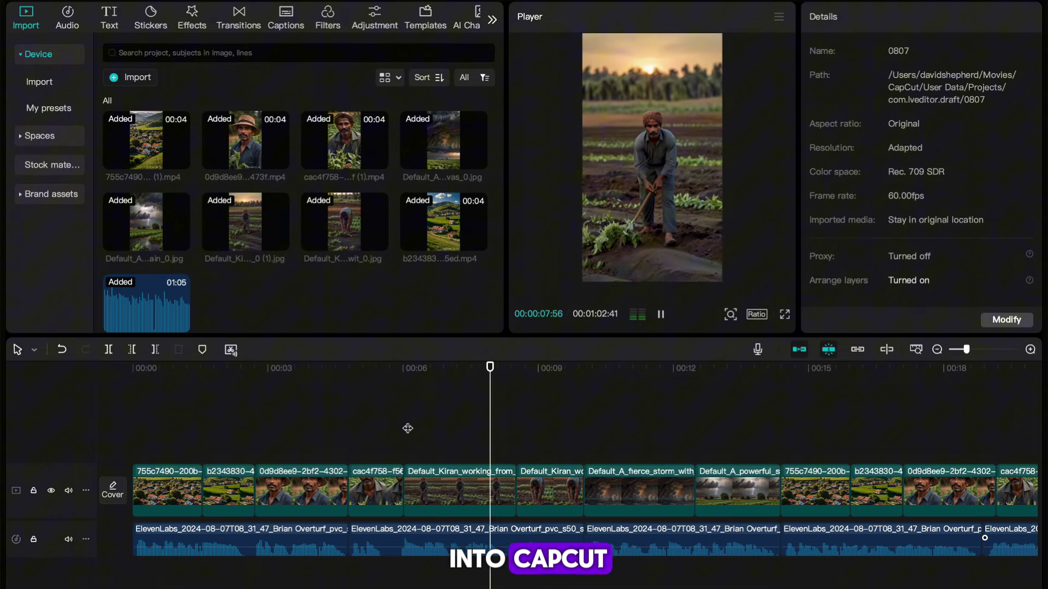
key("space")
- Apply Combo animations: Zoom 1 on the bending farmer, Zoom 2 on the storm clip, another on the village clip
left_click(540, 487)
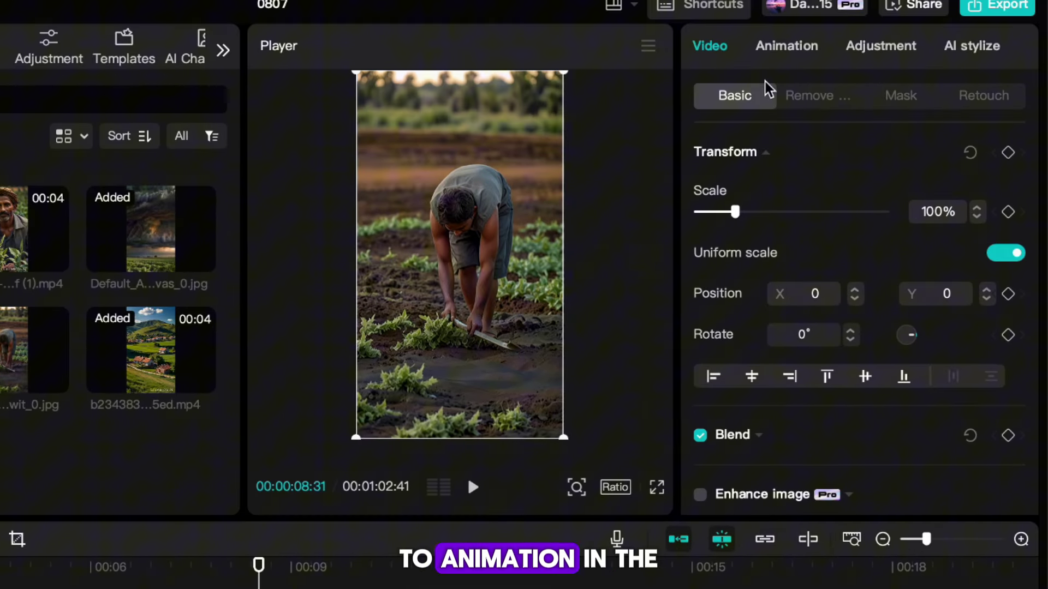
left_click(791, 49)
left_click(970, 98)
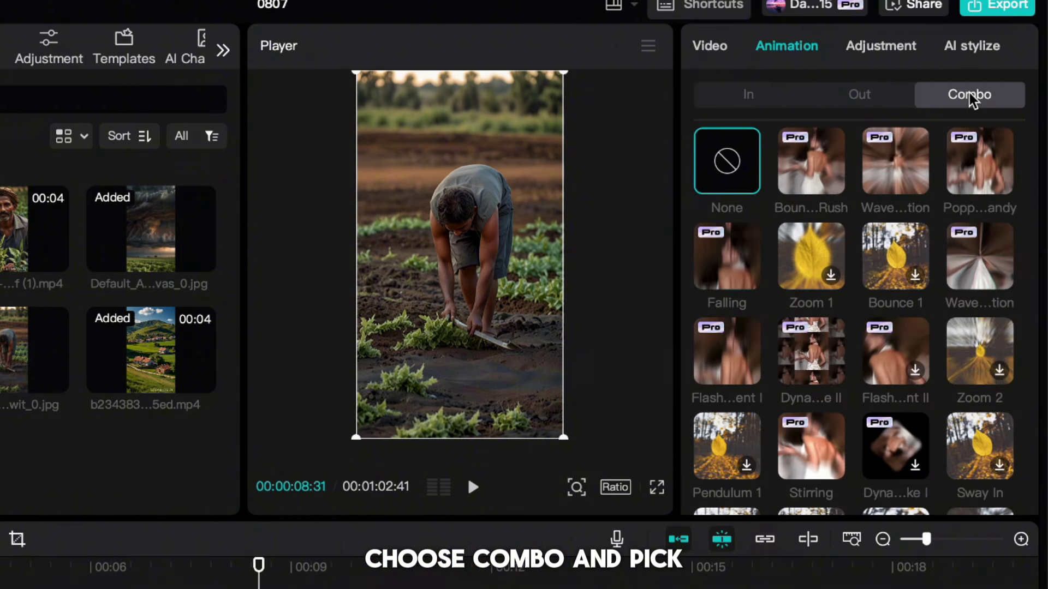
left_click(795, 175)
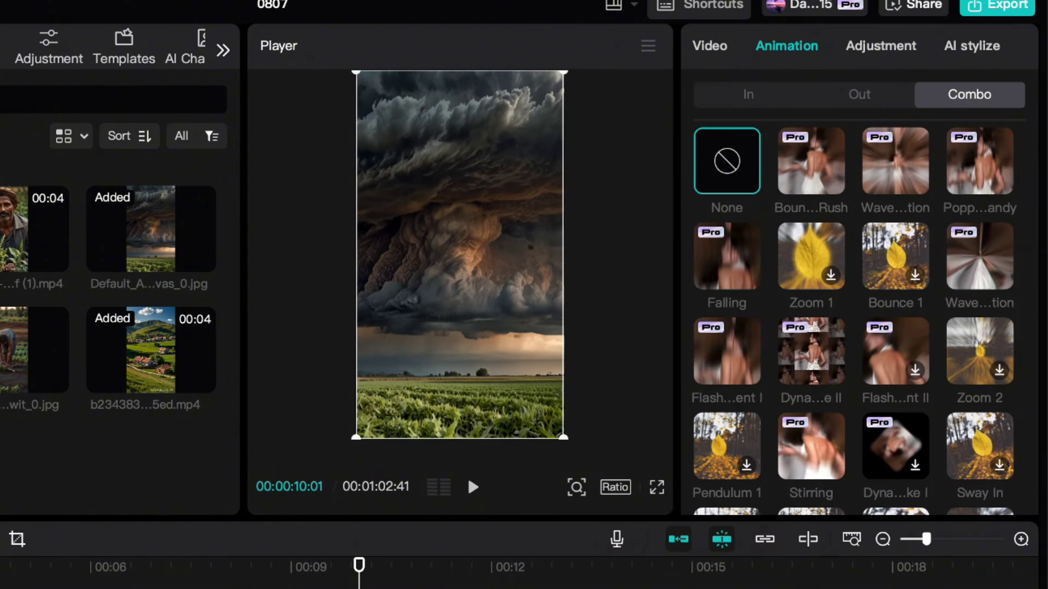
left_click(811, 255)
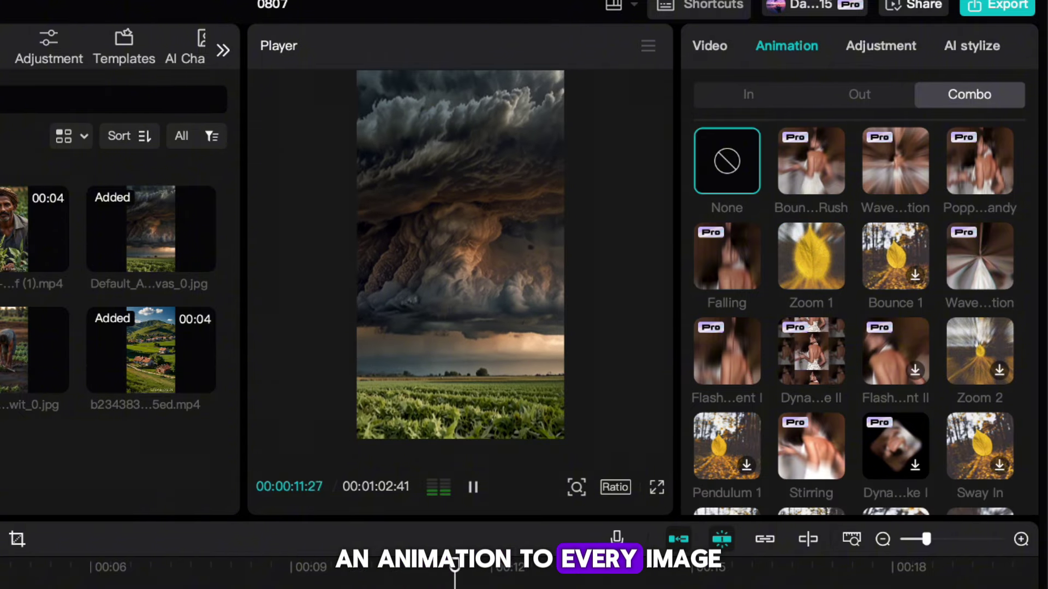
left_click(977, 339)
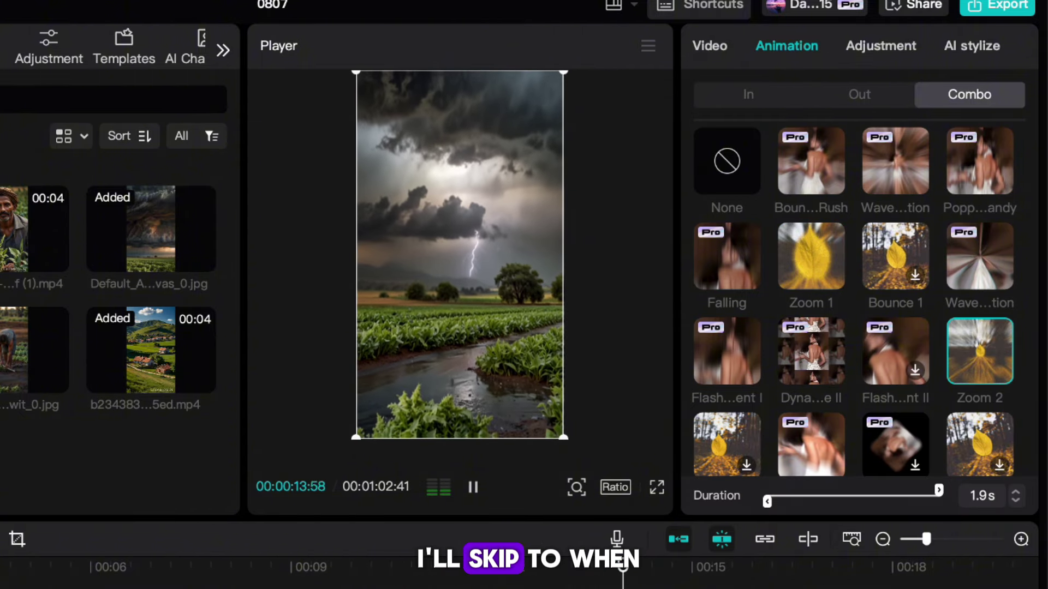
left_click(959, 445)
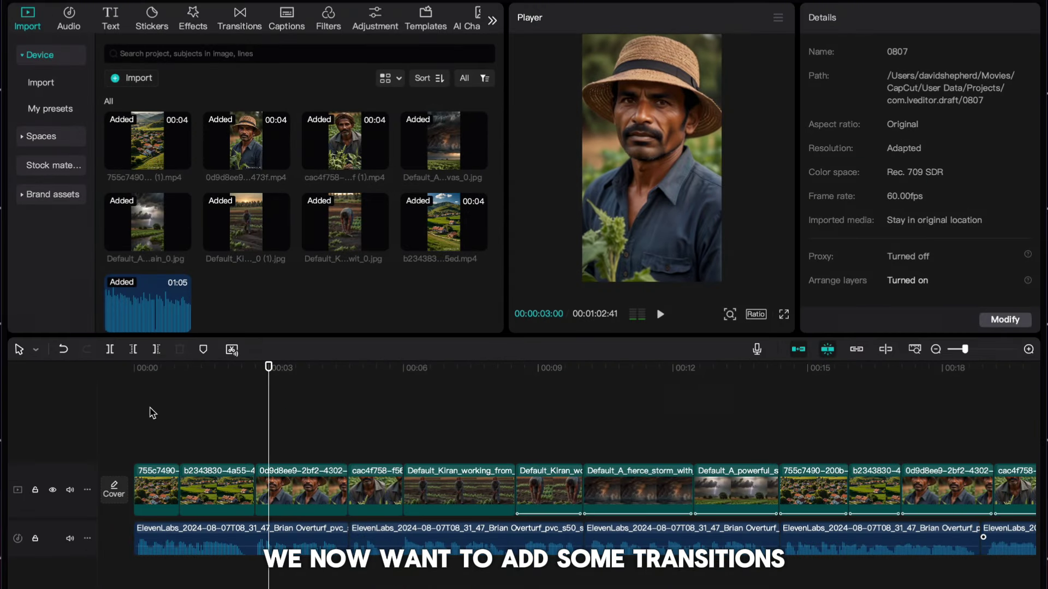
- Search transitions for 'dark', put Black Fade between the first two clips, and set it to 0.3 s
left_click_drag(269, 368, 93, 376)
left_click(244, 26)
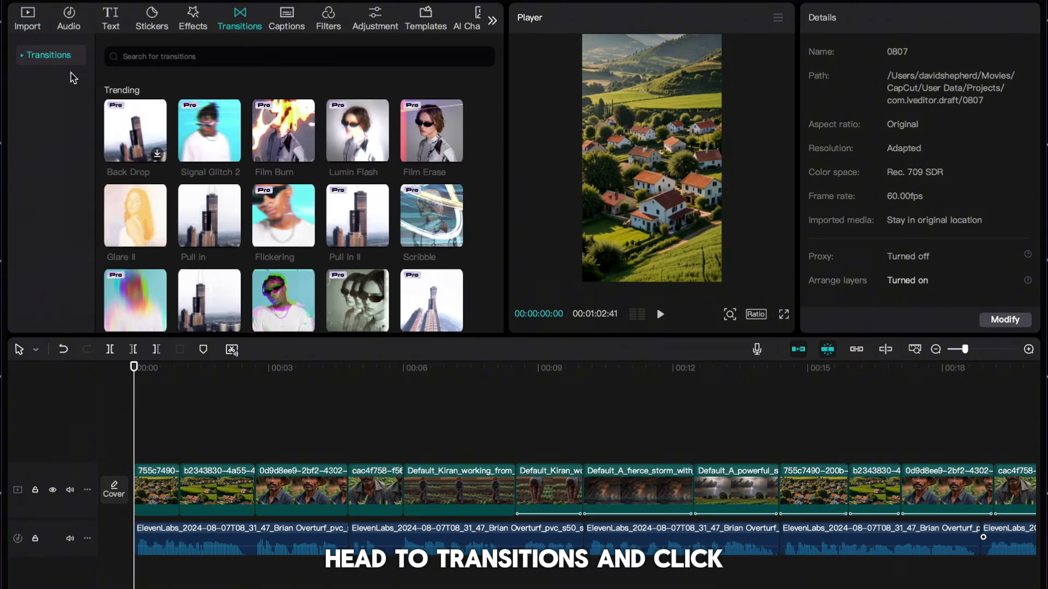
left_click(175, 52)
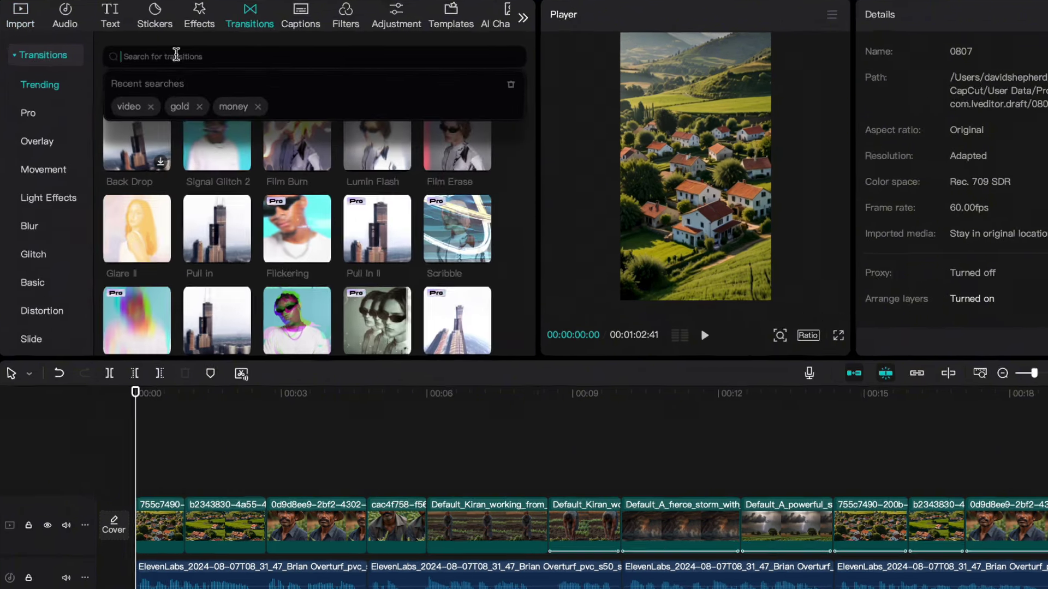
type("dark")
key("Return")
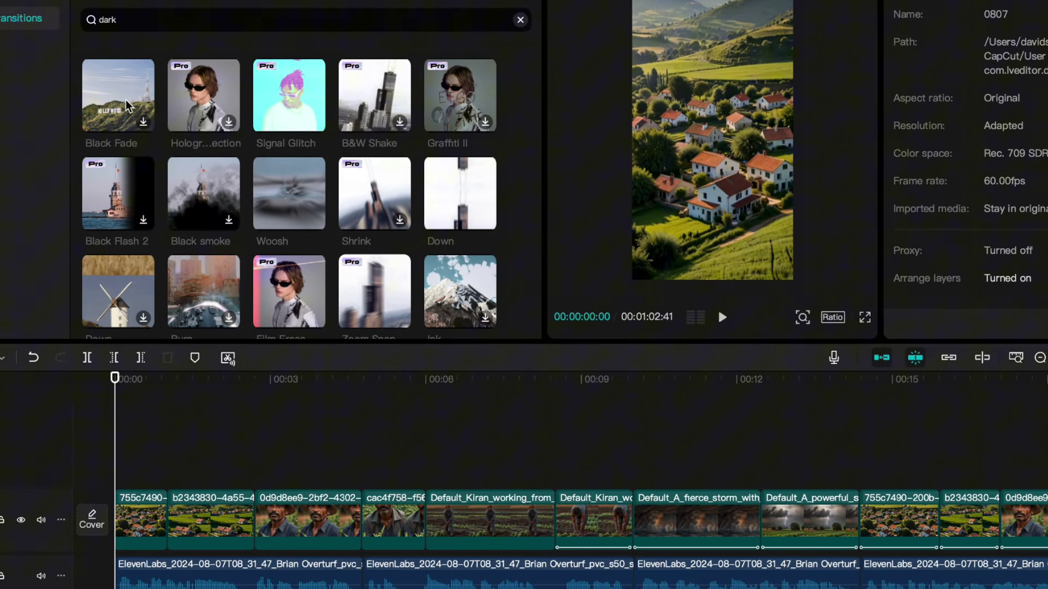
left_click(125, 100)
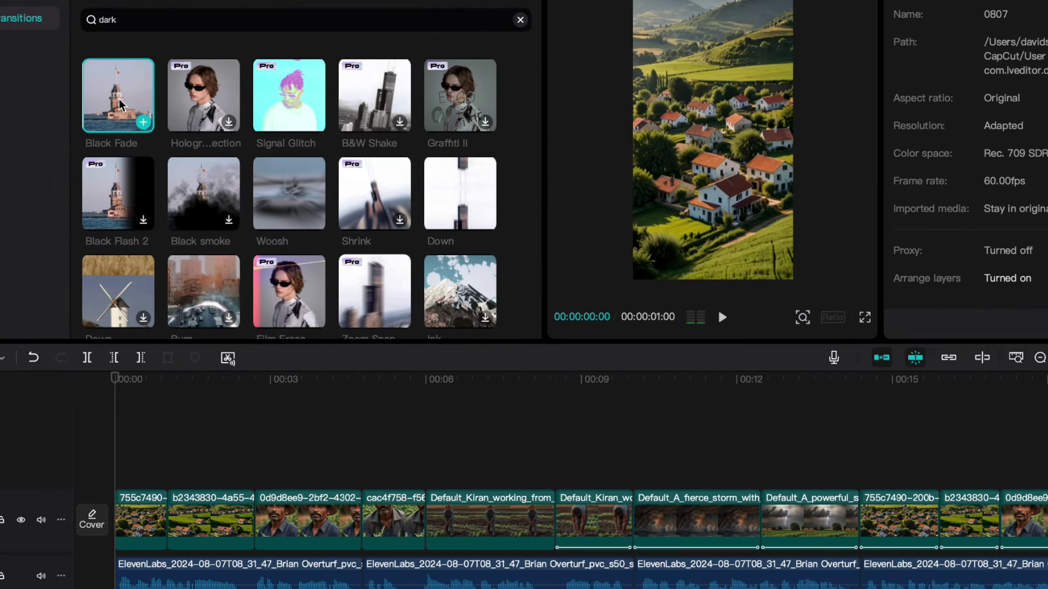
left_click_drag(125, 100, 156, 528)
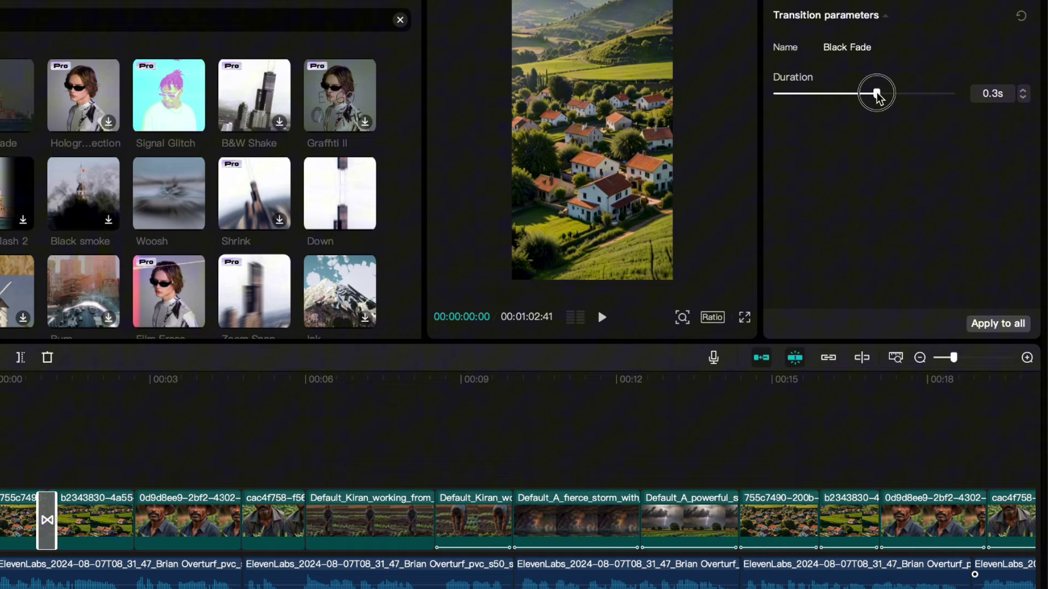
left_click_drag(876, 93, 877, 94)
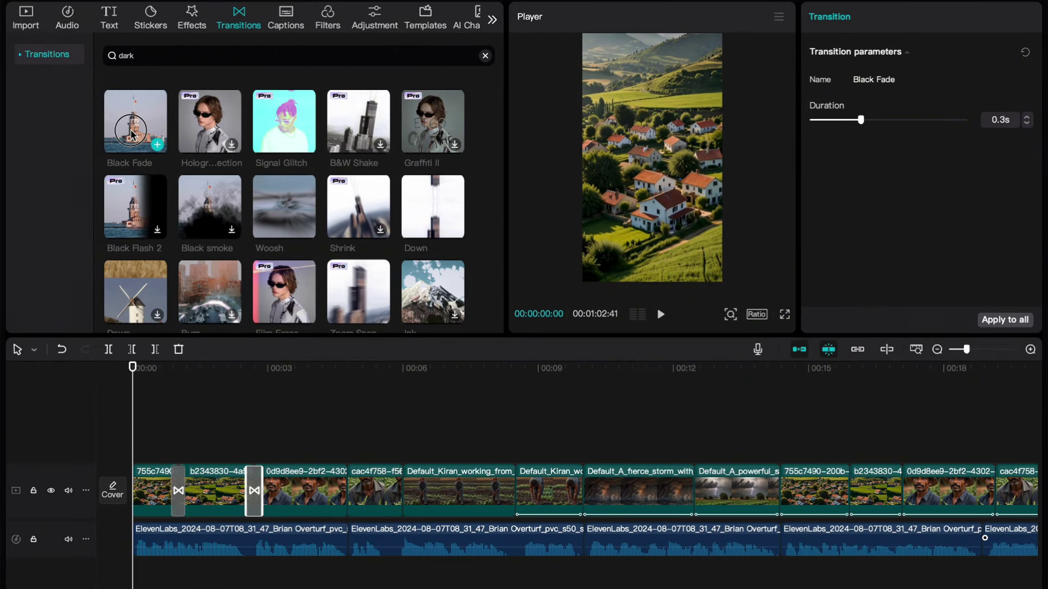
- Apply Black Fade to all clips, then generate English auto captions from the voiceover
left_click(1005, 319)
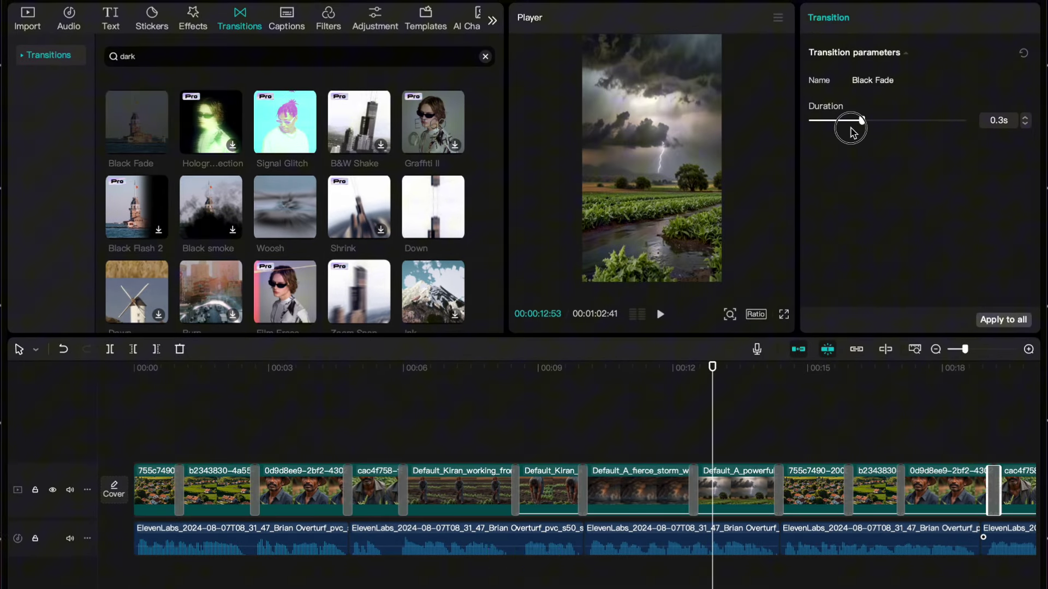
left_click_drag(169, 369, 70, 371)
left_click(110, 19)
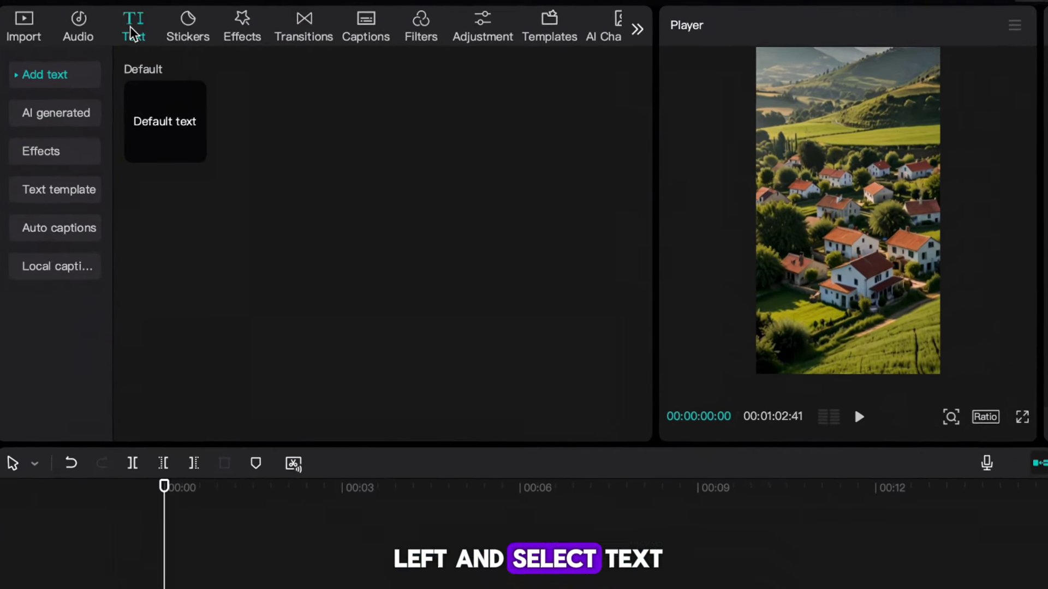
left_click(53, 164)
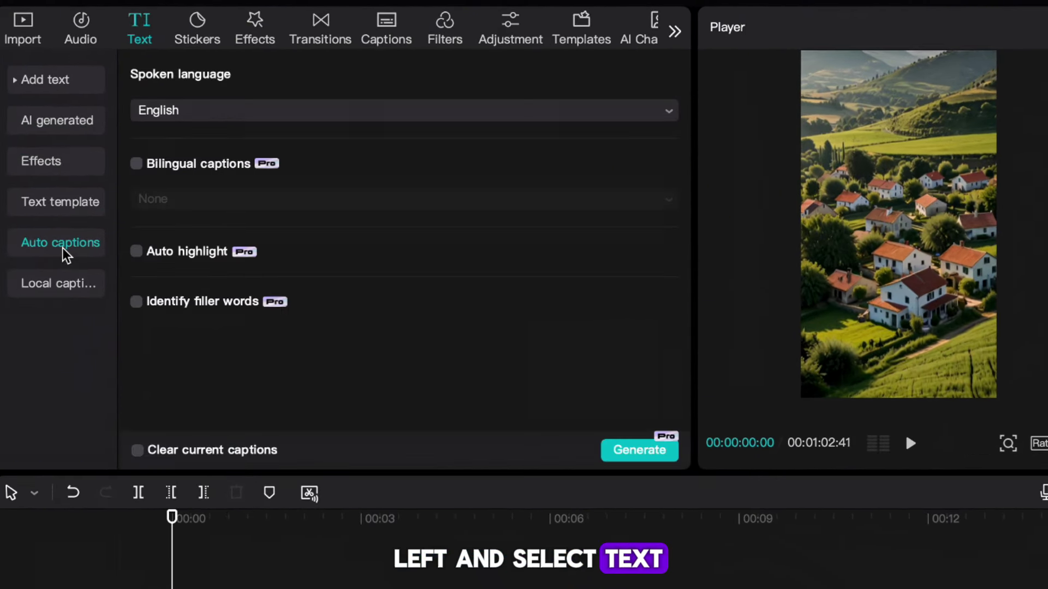
left_click(637, 452)
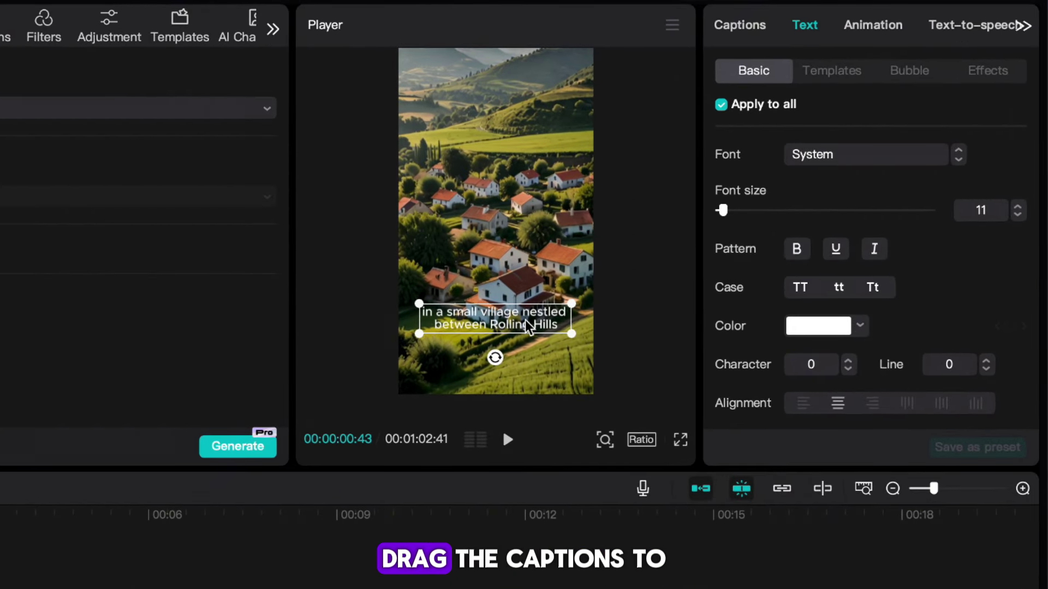
- Move the captions higher and style them in Rubik with a stroke and a shadow
left_click_drag(527, 322, 531, 221)
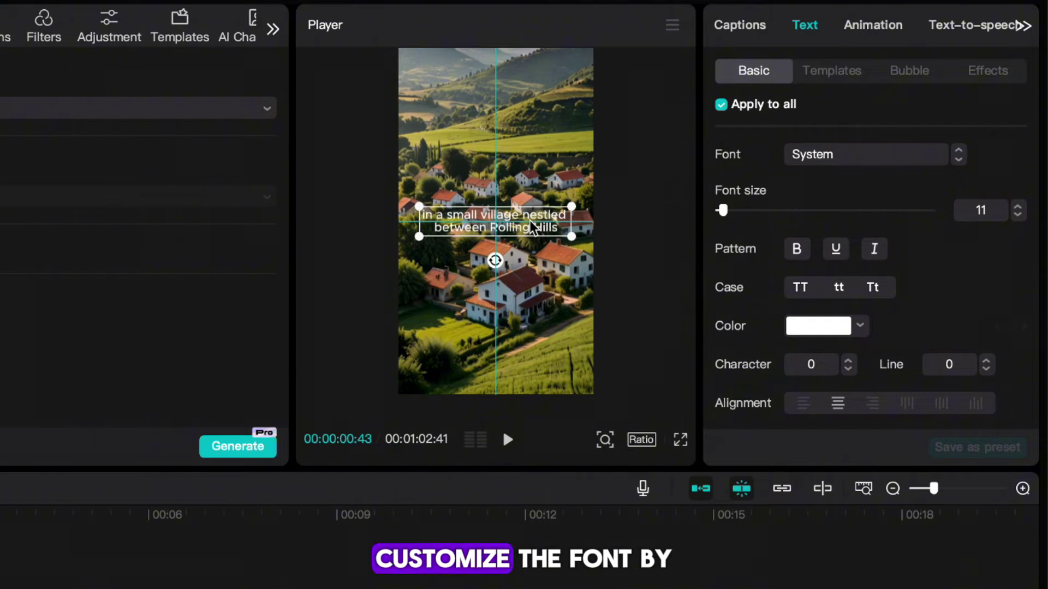
left_click(843, 158)
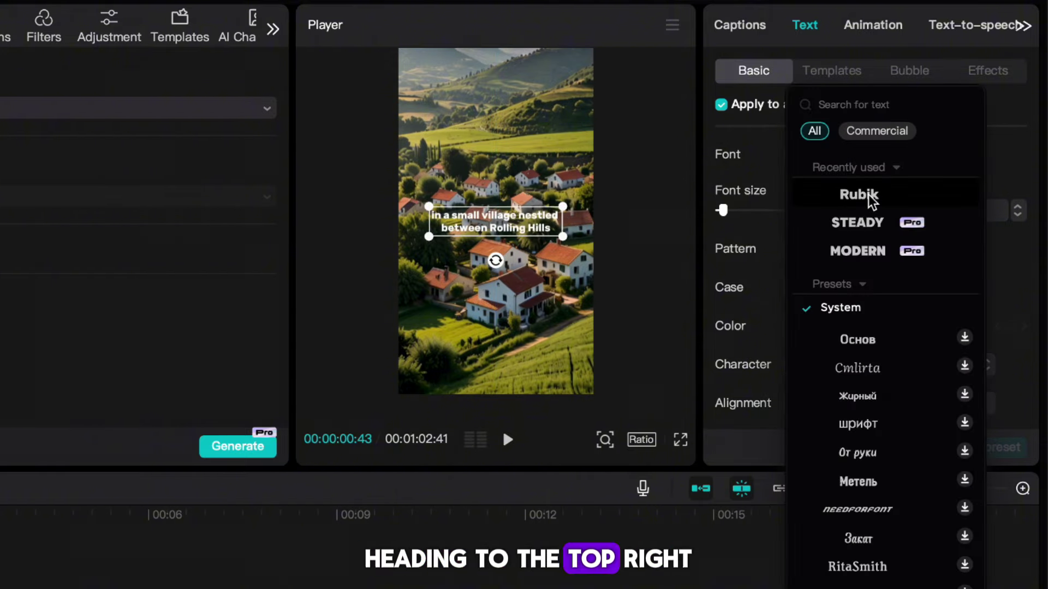
left_click(870, 205)
scroll(762, 305, "down", 5)
scroll(762, 305, "down", 4)
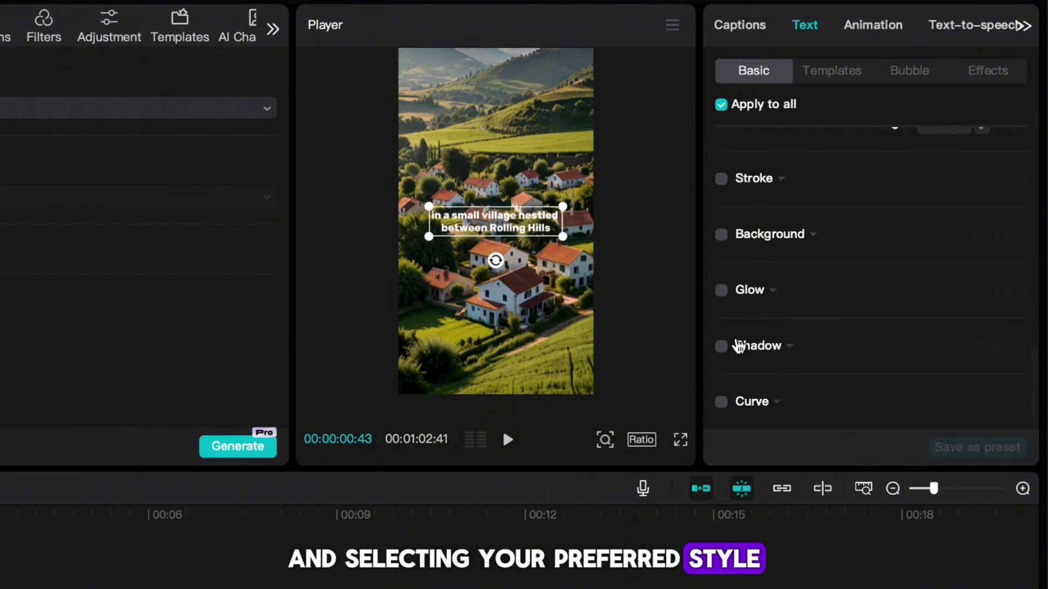
left_click(721, 180)
scroll(756, 307, "down", 1)
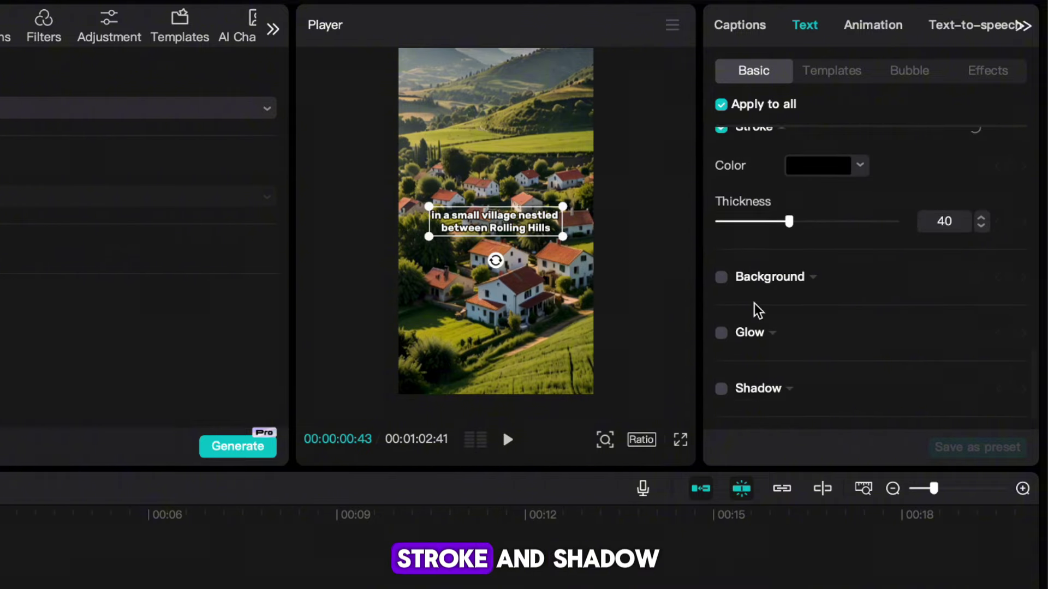
left_click(722, 378)
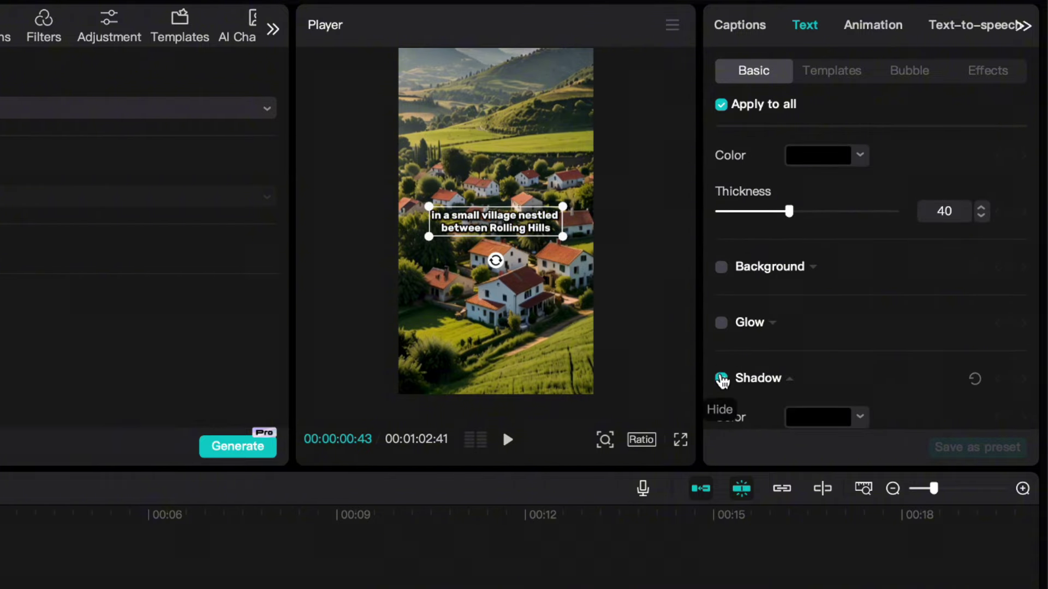
- Give the captions the Spring caption animation
left_click(884, 28)
left_click(960, 76)
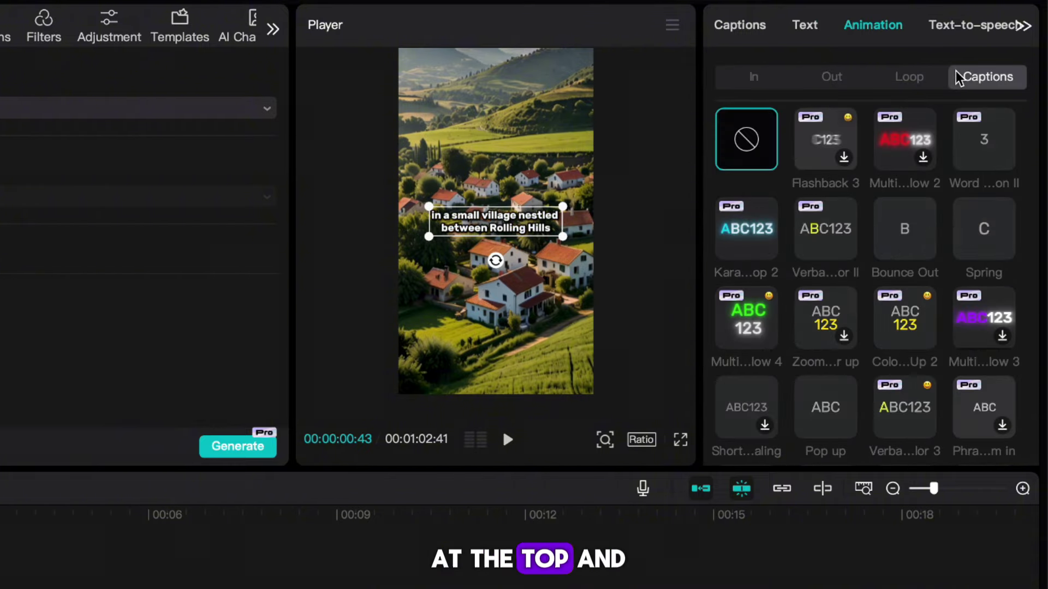
left_click(979, 224)
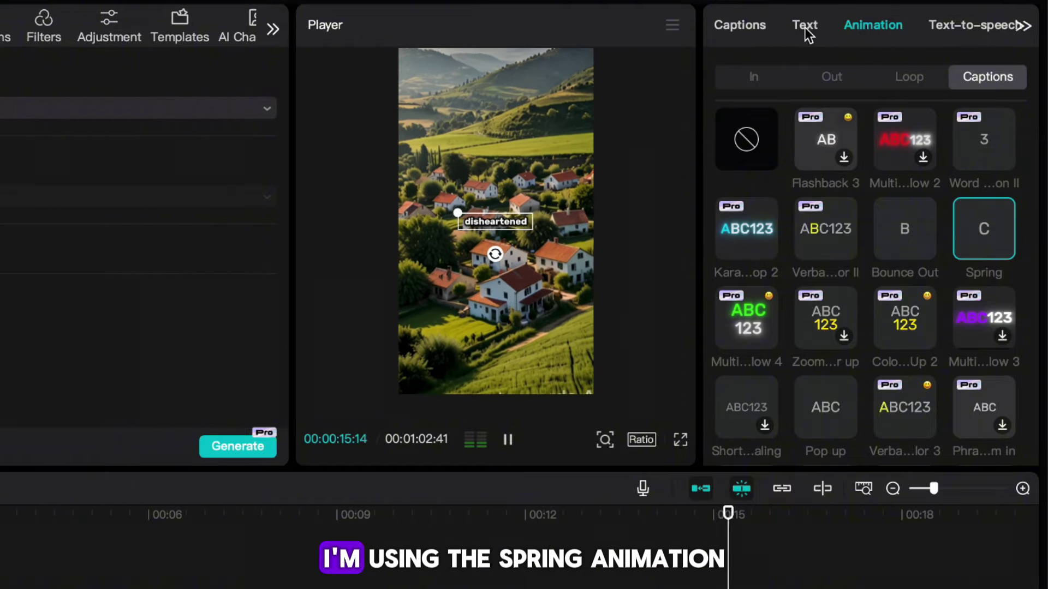
left_click(805, 25)
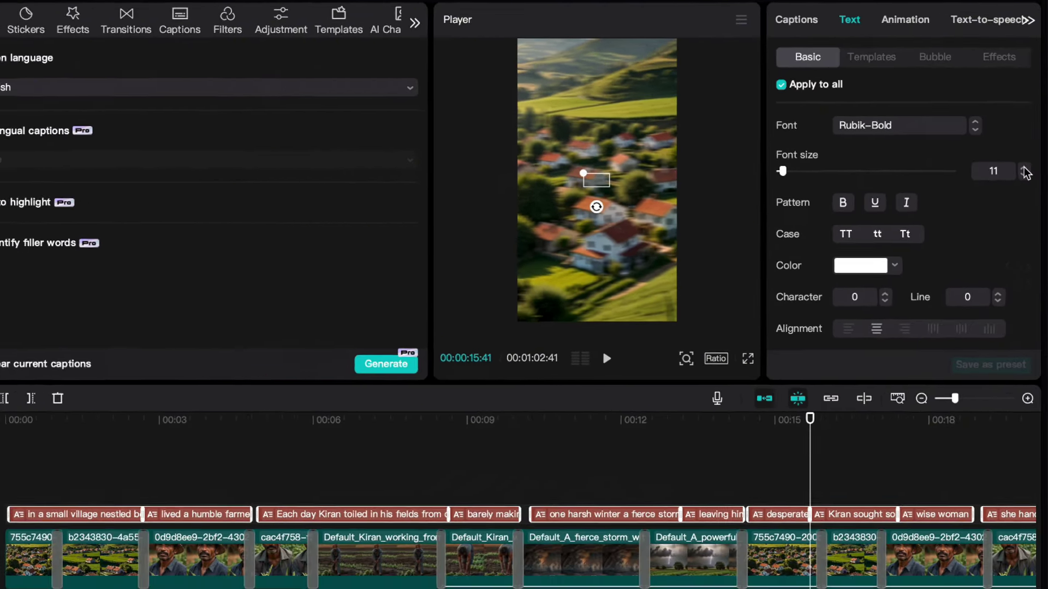
- Raise the caption font size to 14 and play the video from the start to review
left_click(1017, 207)
left_click(1017, 206)
left_click(1017, 206)
left_click(166, 376)
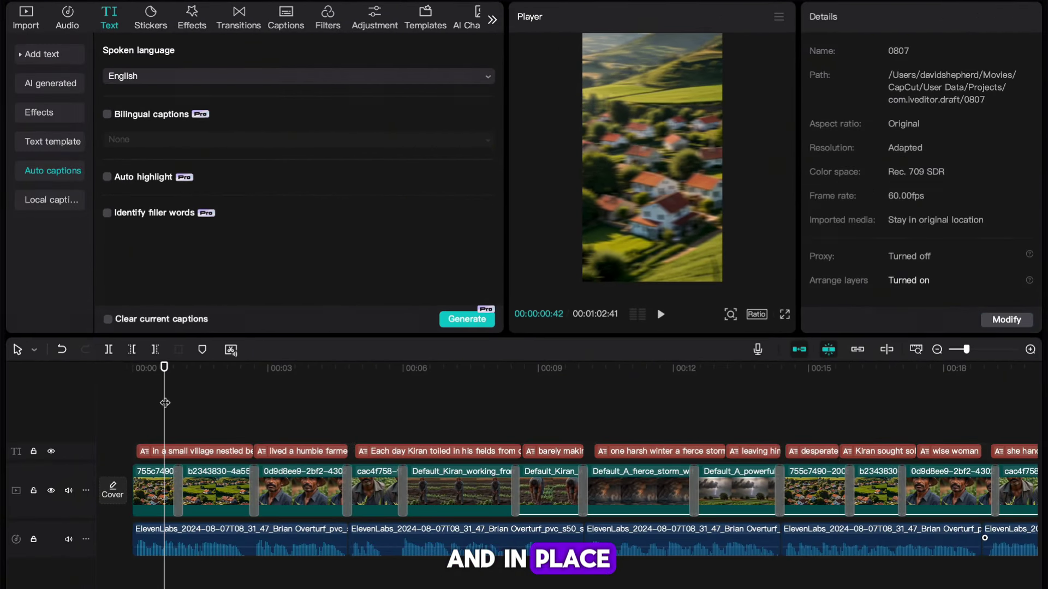
left_click(125, 405)
key("space")
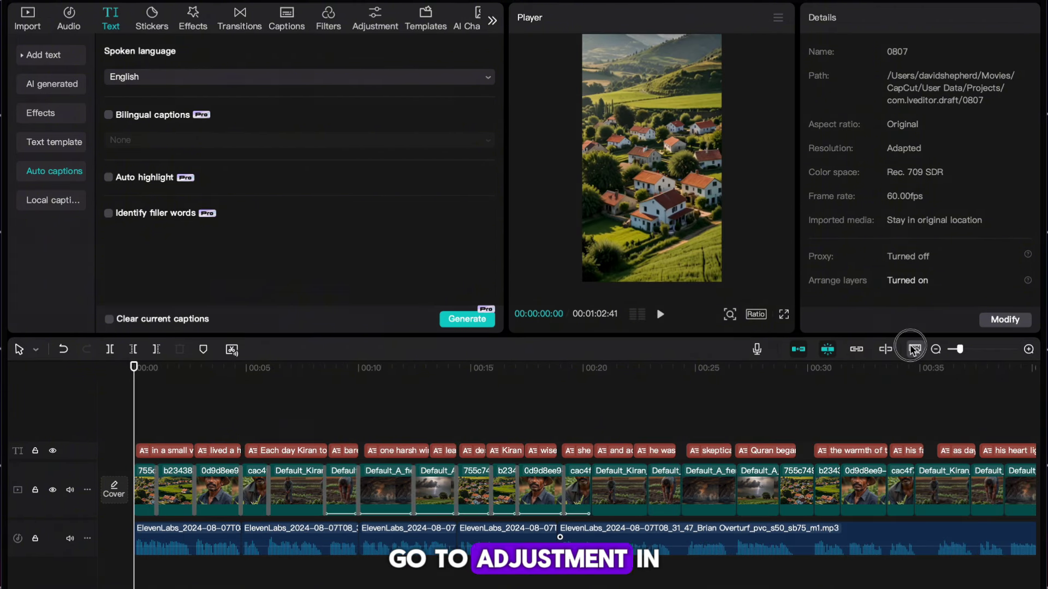
left_click(914, 349)
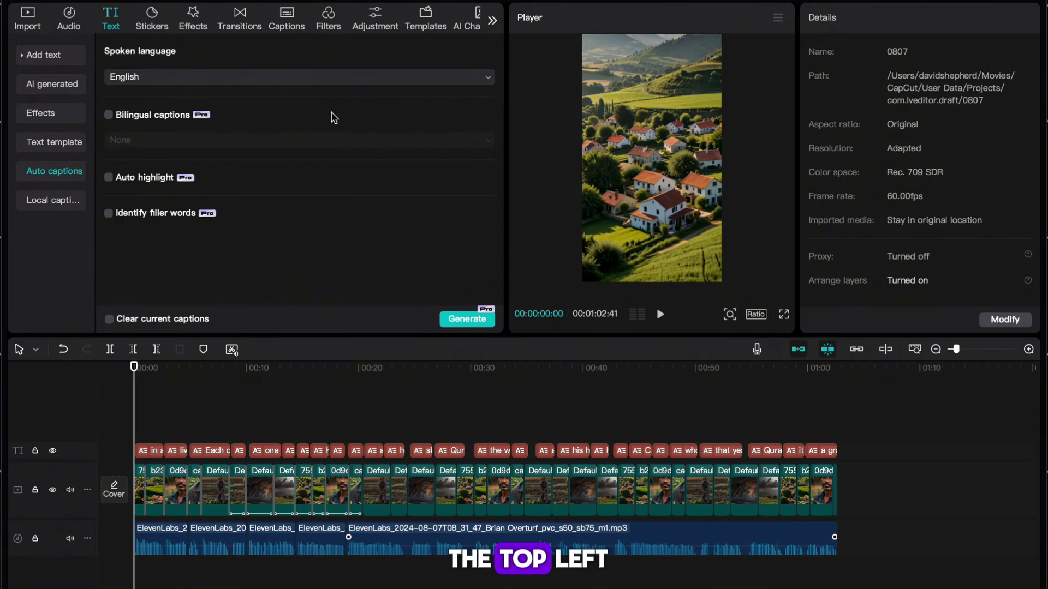
- Add a custom adjustment layer spanning the whole video with saturation and vignette at 15
left_click(364, 25)
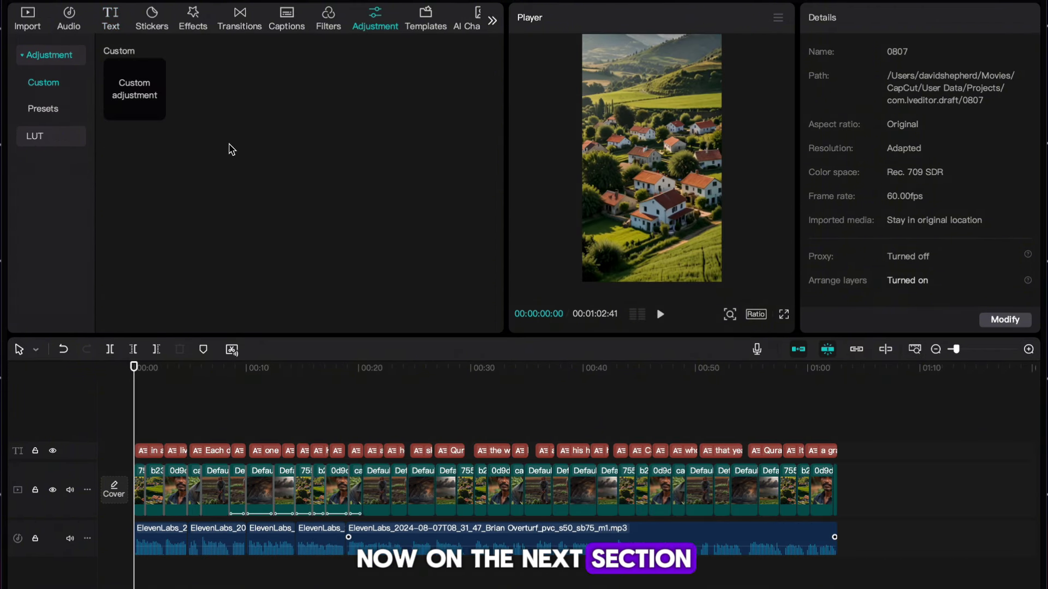
left_click(156, 111)
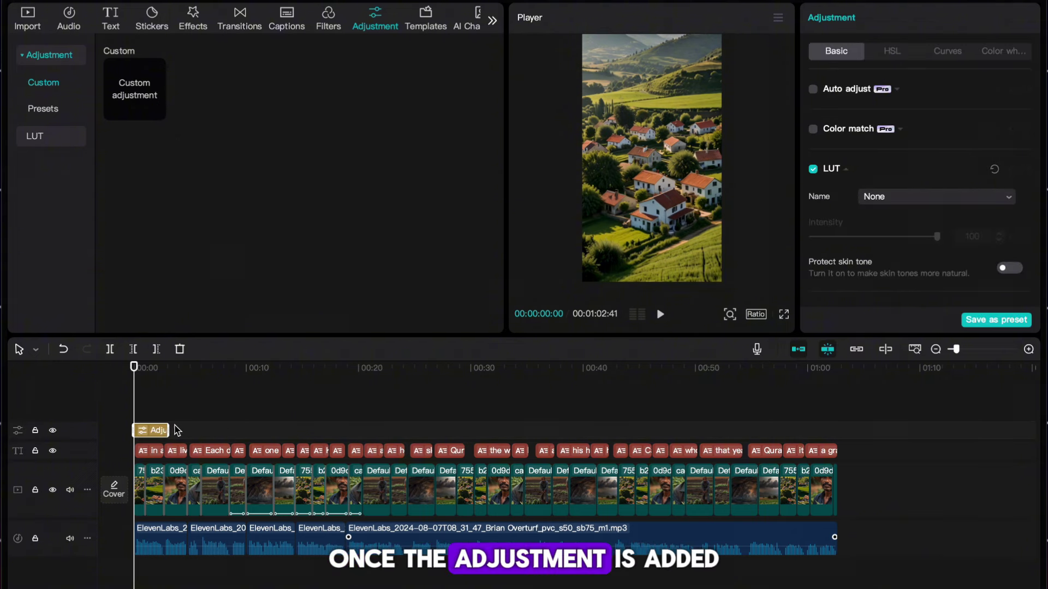
left_click_drag(171, 426, 839, 436)
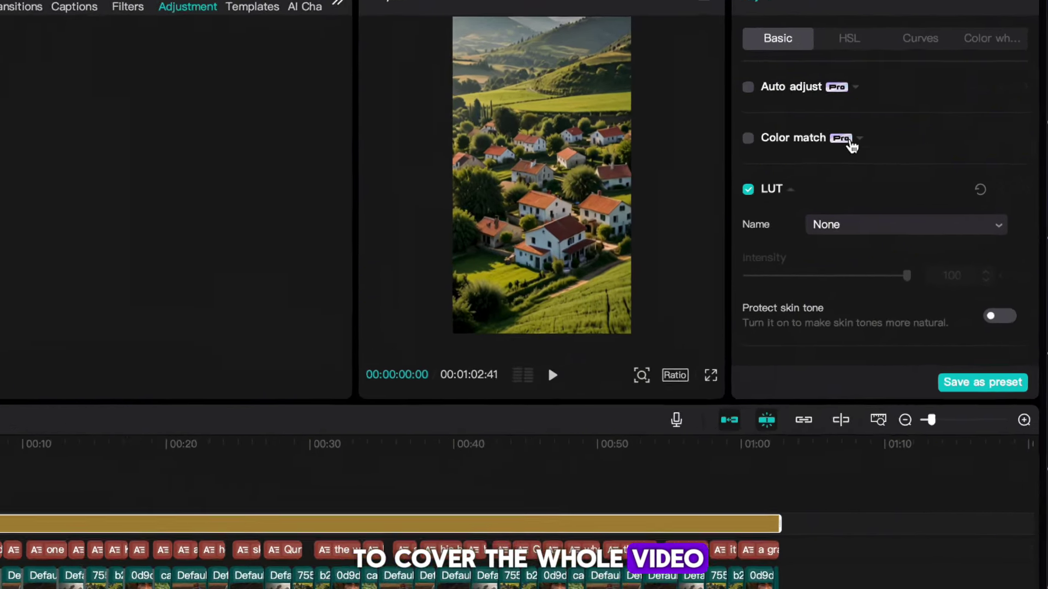
scroll(892, 137, "down", 5)
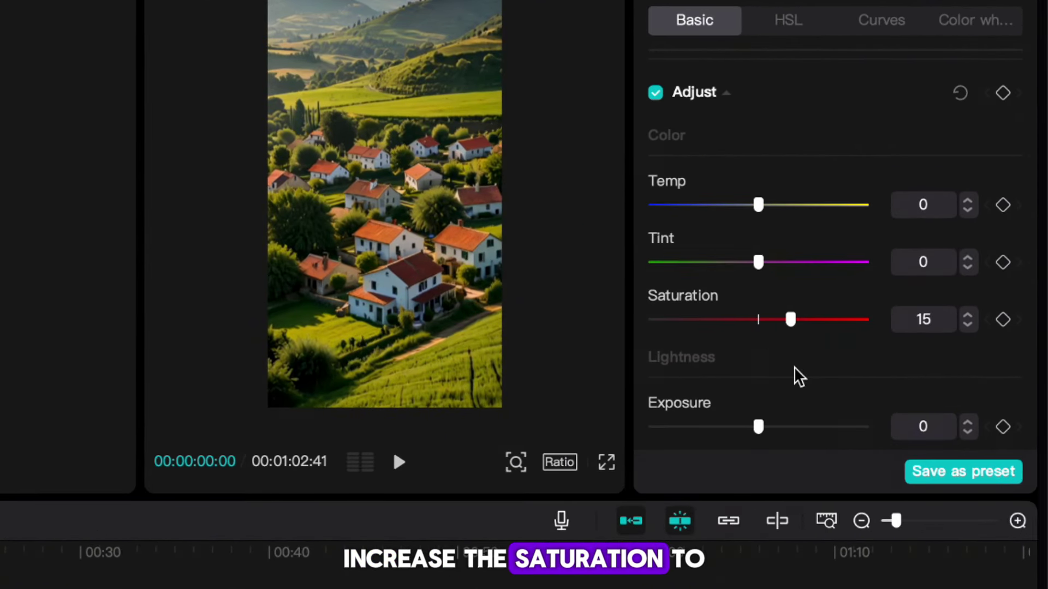
scroll(797, 375, "down", 5)
scroll(797, 376, "down", 5)
left_click_drag(760, 442, 787, 442)
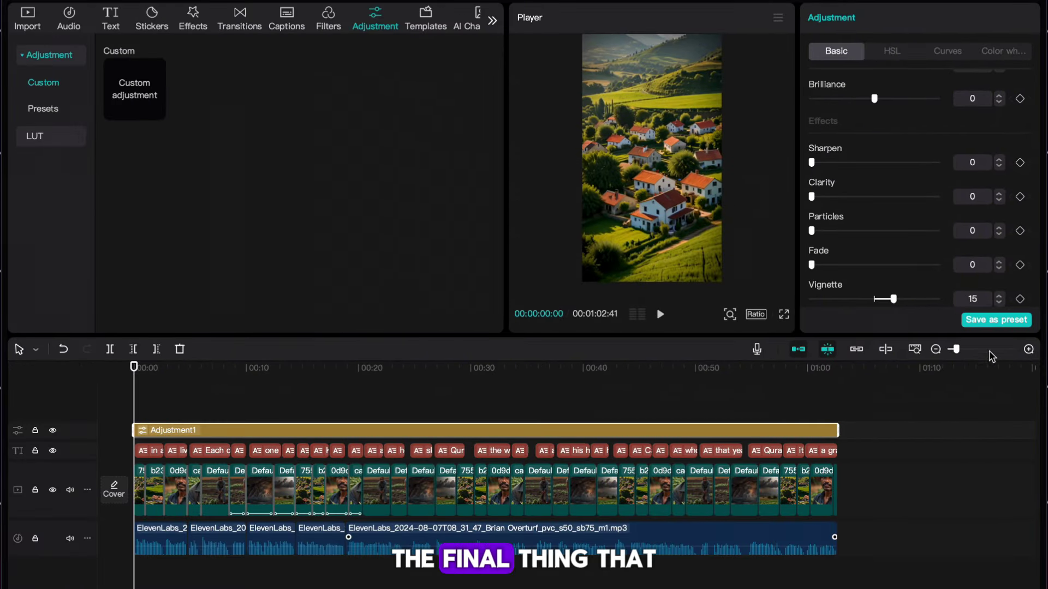
- Search effects for 'mist' and drop both Mist and Fog onto the opening clip
left_click(1029, 350)
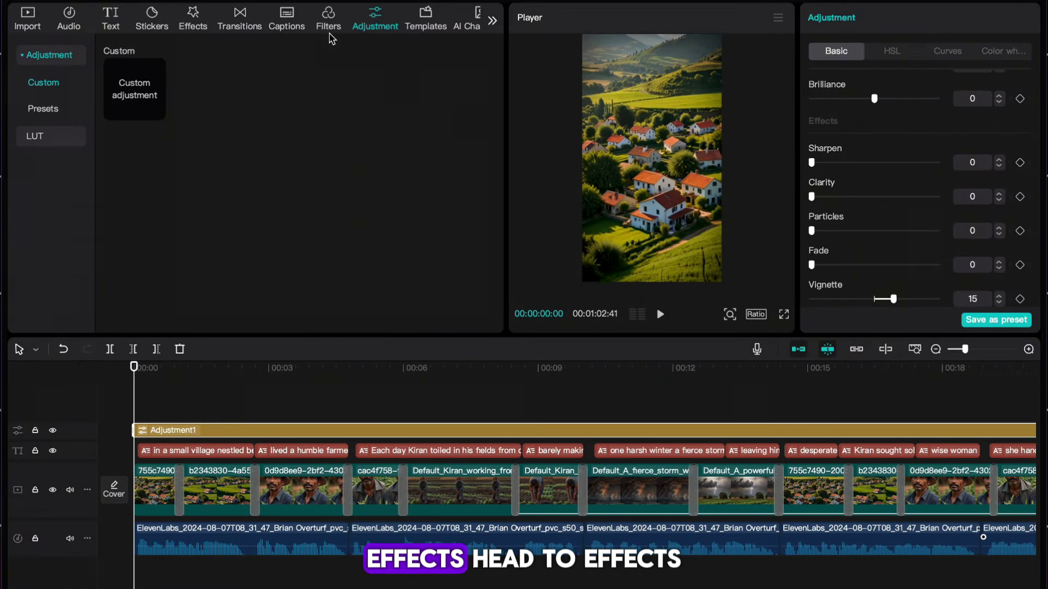
left_click(195, 22)
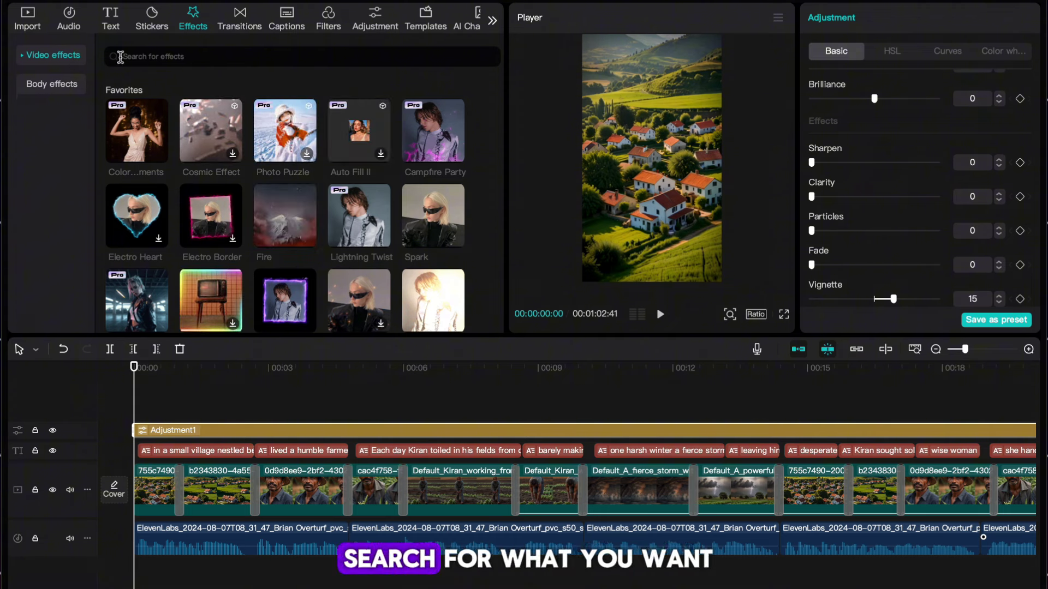
left_click(191, 57)
type("mist")
key("Return")
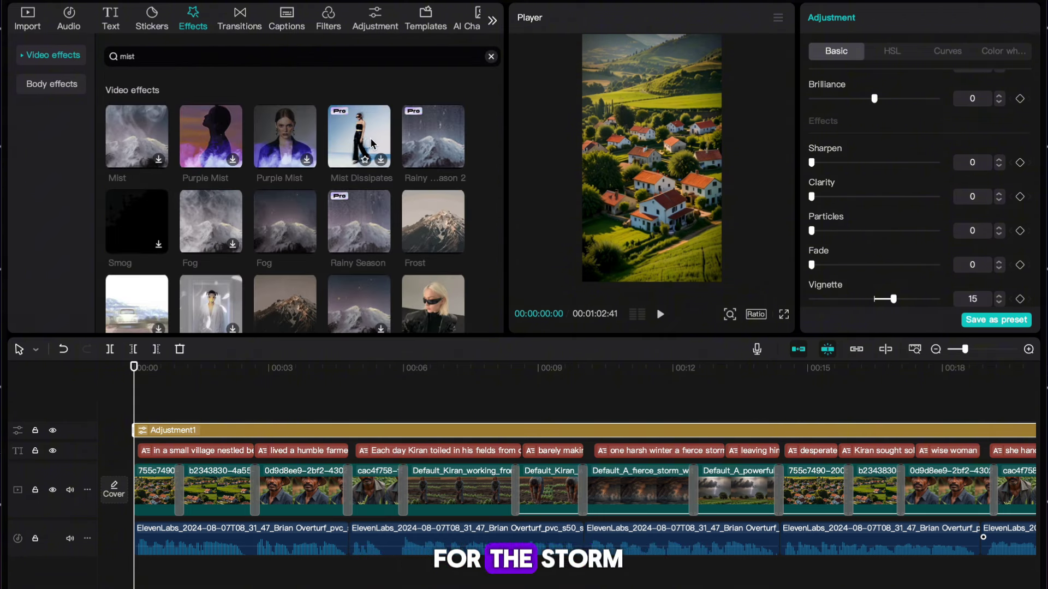
left_click_drag(135, 302, 157, 483)
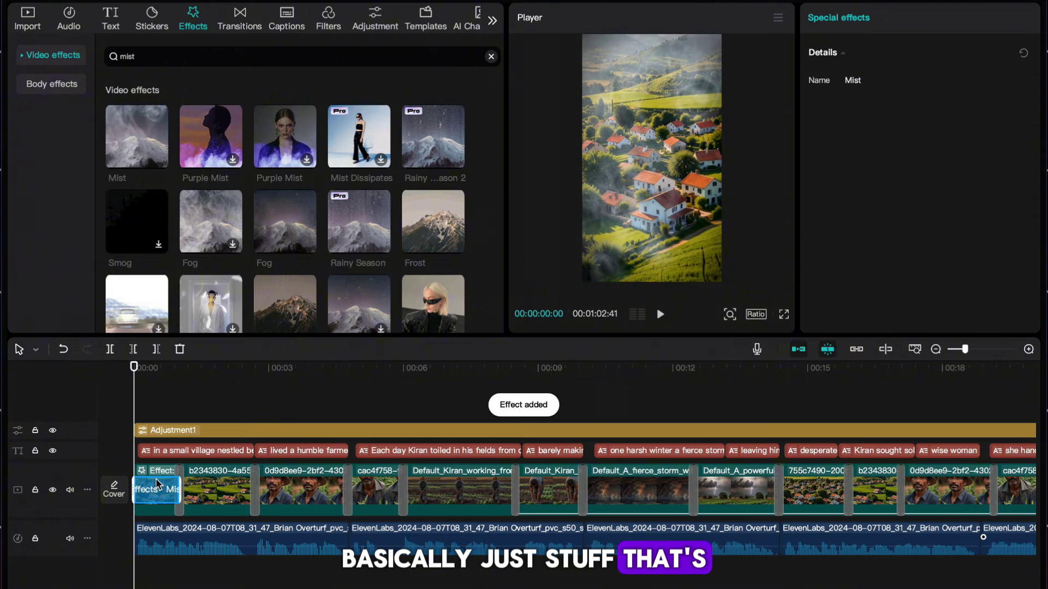
left_click_drag(211, 221, 158, 491)
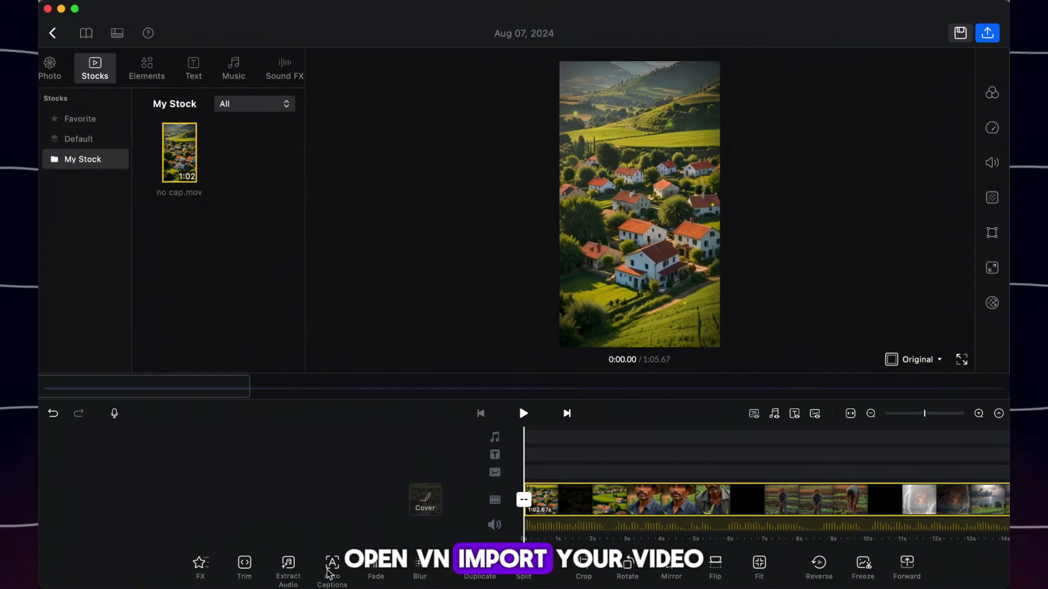
- Run Auto Captions on 'no cap.mov' in English using Tiny conversion mode
left_click(333, 568)
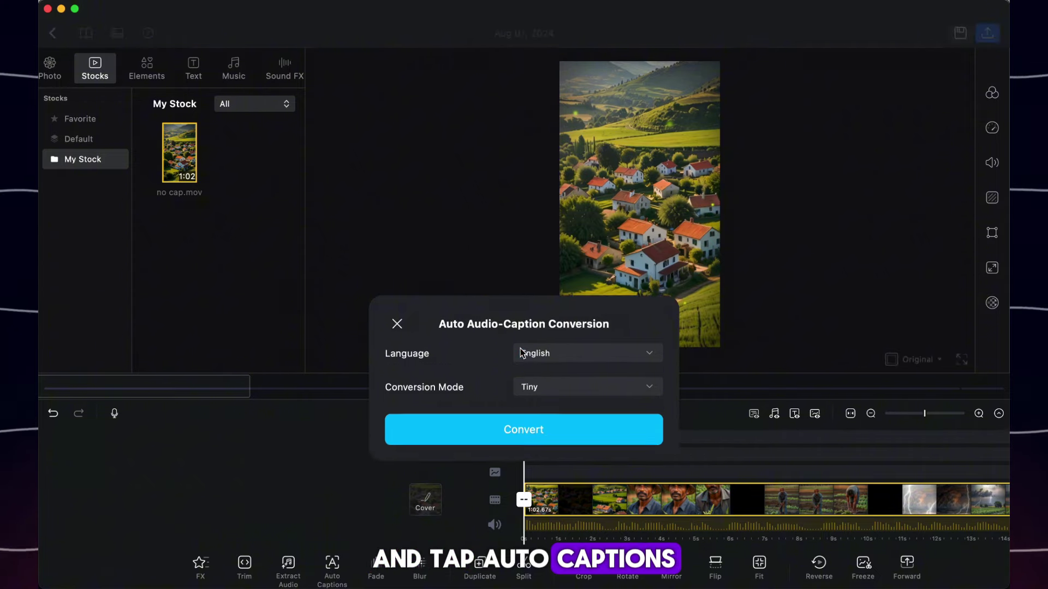
left_click(522, 345)
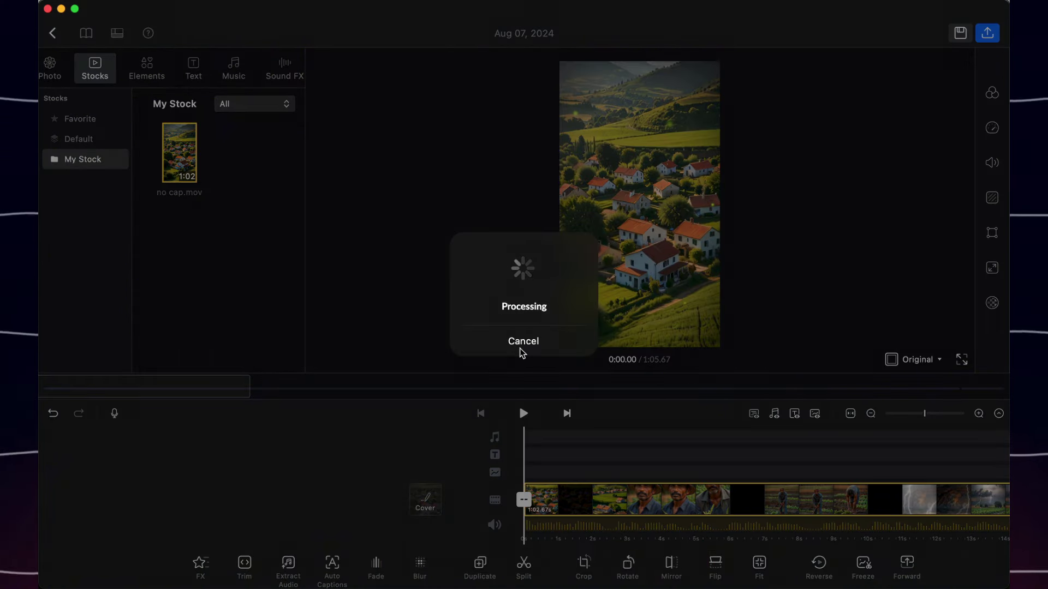